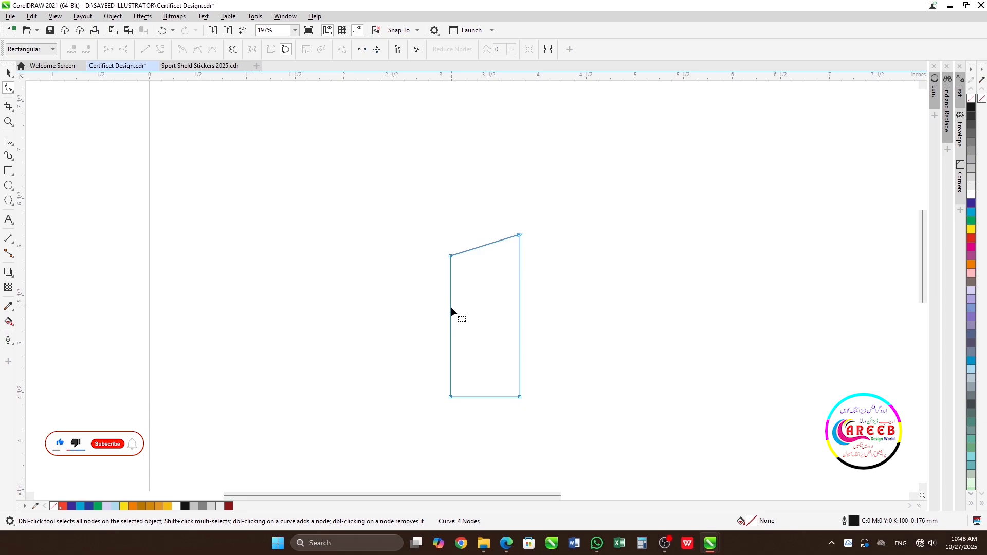
Bend the four-node shape's left edge outward and its right edge inward, and refine the left edge's curve handles.
click(451, 308)
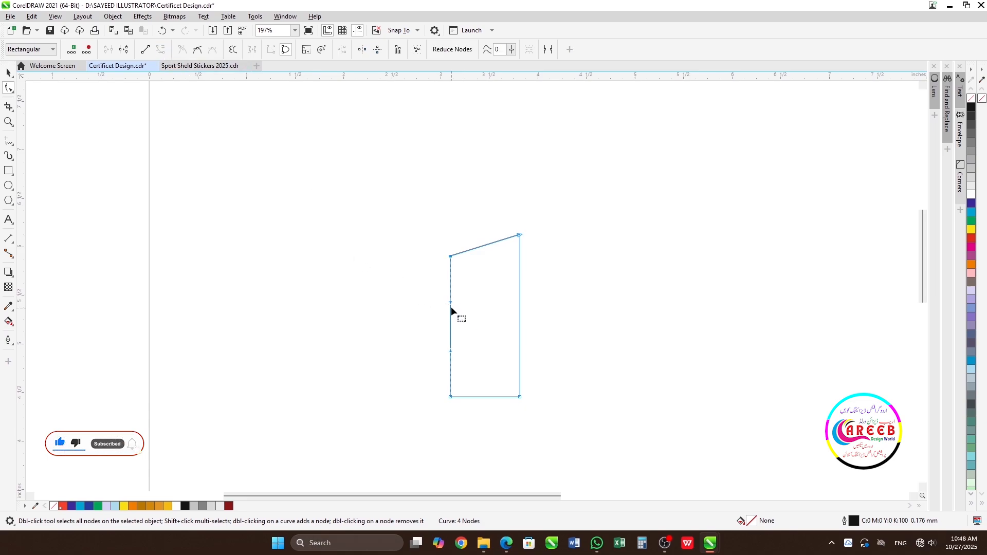
drag(450, 310, 444, 316)
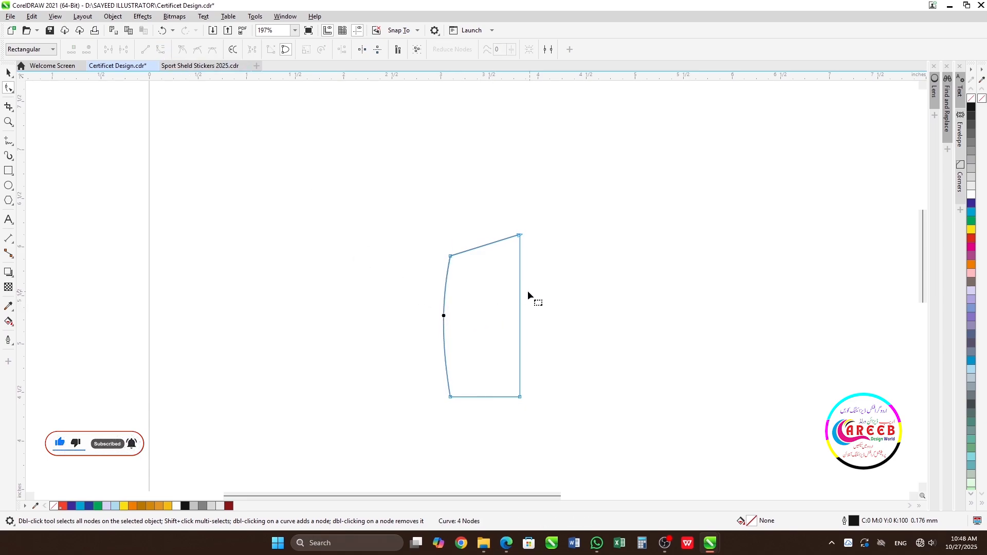
click(521, 297)
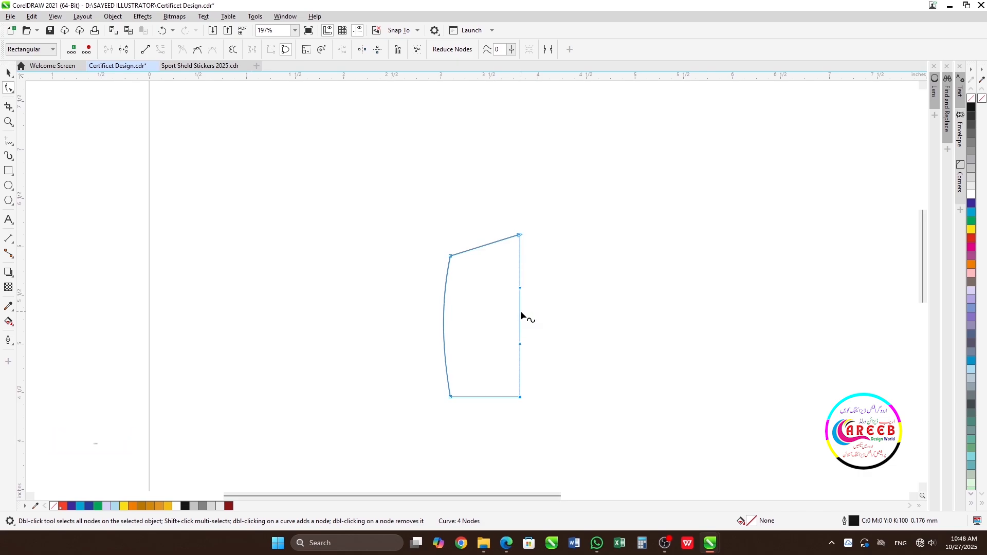
drag(520, 311, 509, 289)
click(520, 236)
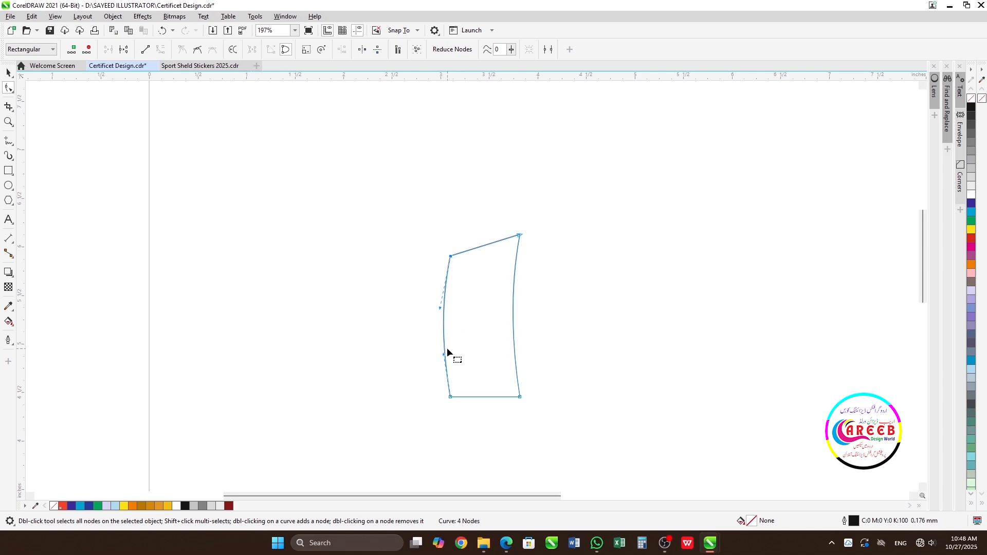
drag(443, 354, 444, 355)
drag(440, 307, 437, 304)
key(space)
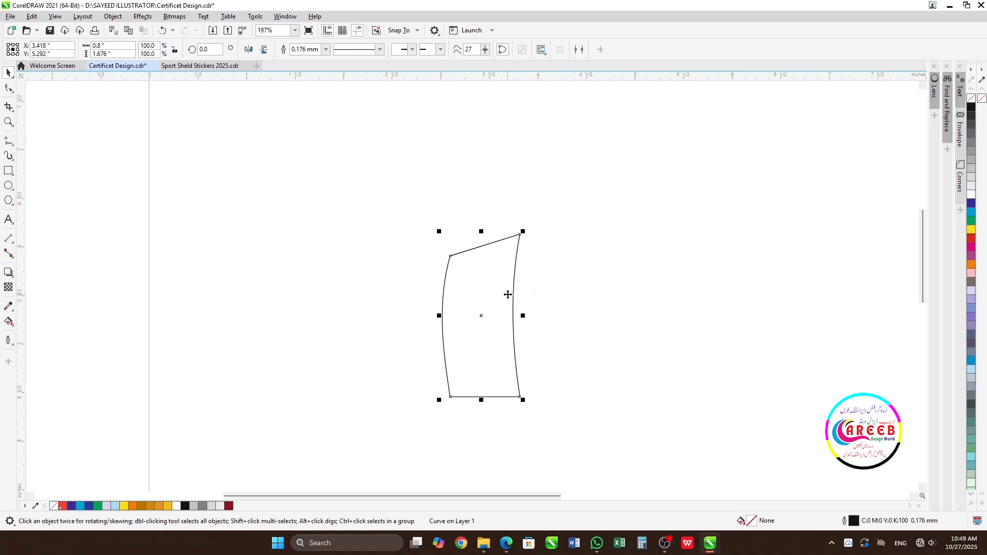
Make two duplicates of the curved shape, each offset about 0.05 inches further left than the previous one.
key(KP_Add)
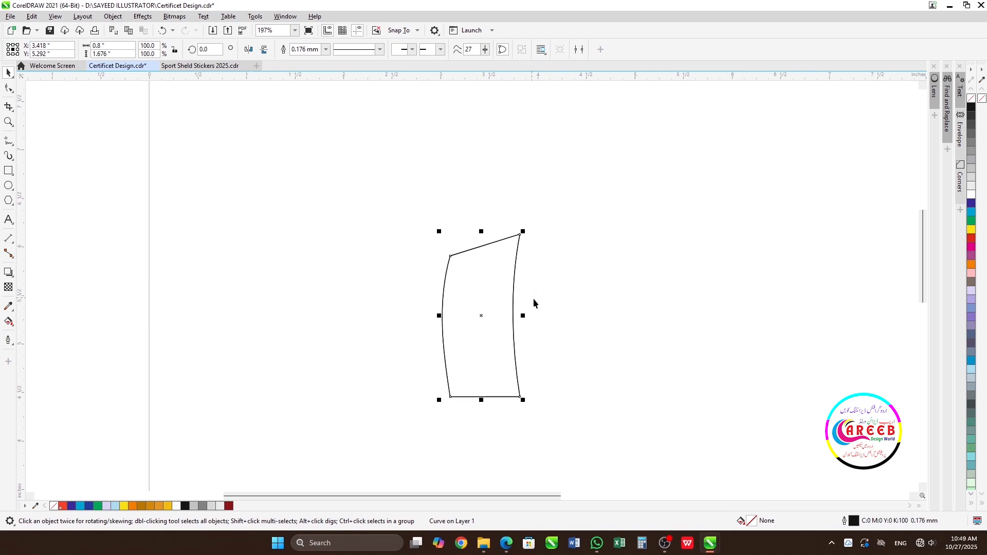
key(Left)
key(Left)
key(Left)
key(KP_Add)
key(Left)
key(Left)
key(Left)
key(Left)
key(Left)
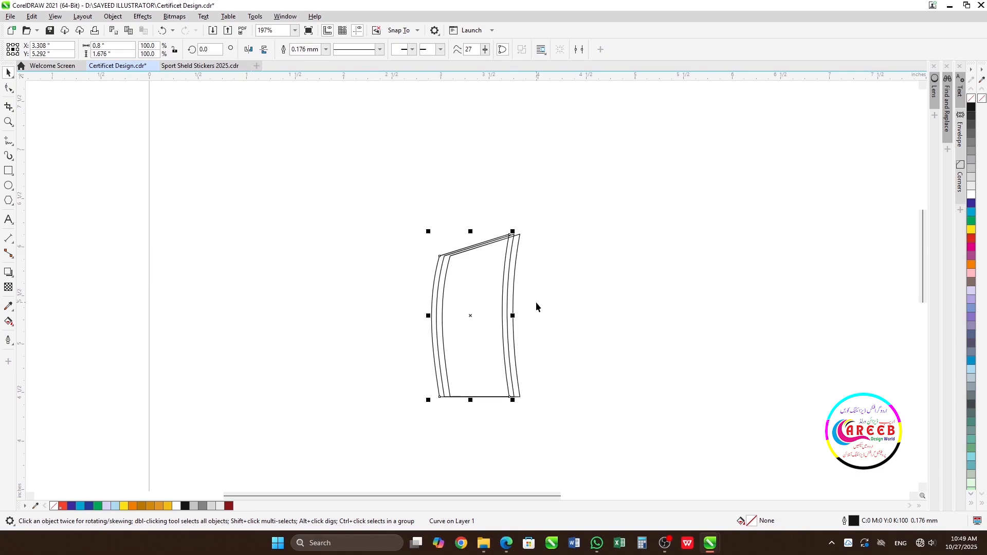
shift+click(513, 280)
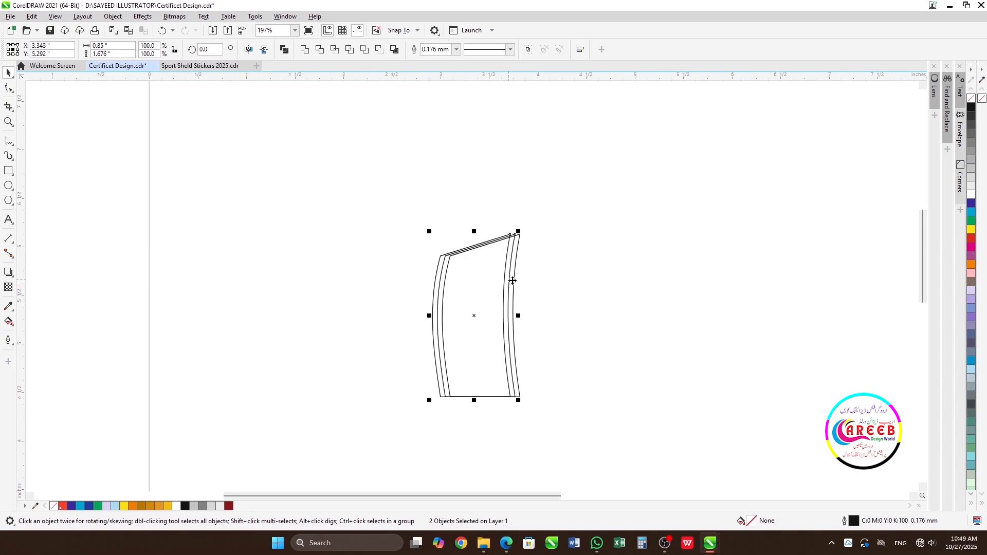
click(538, 287)
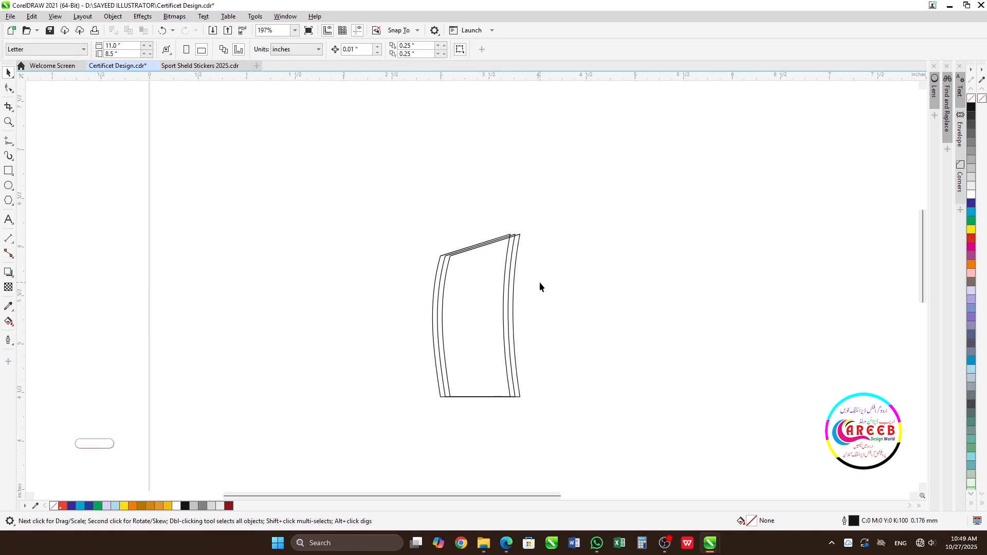
Use Smart Fill with red and no outline on the narrow slivers along the right and left sides of the overlapping shapes.
click(8, 321)
click(46, 334)
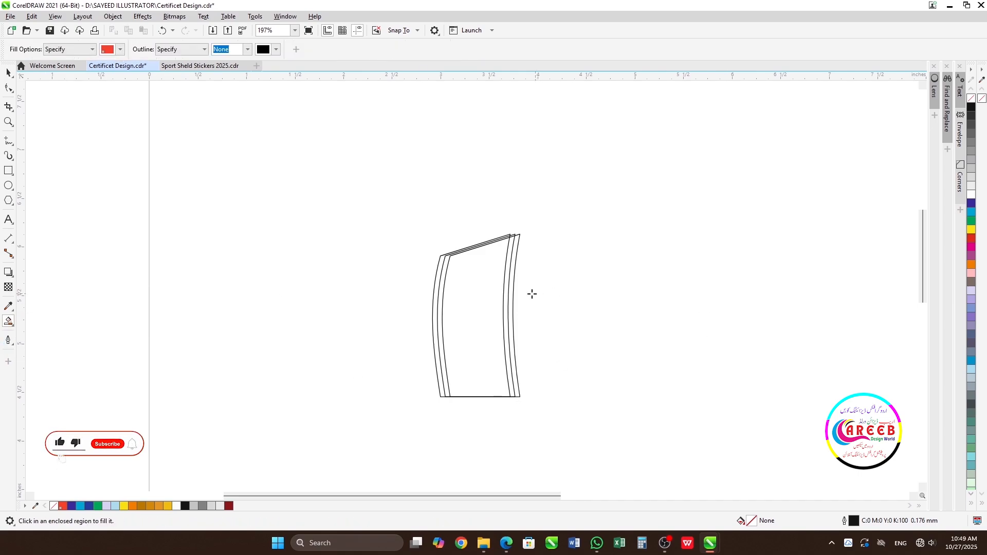
click(506, 297)
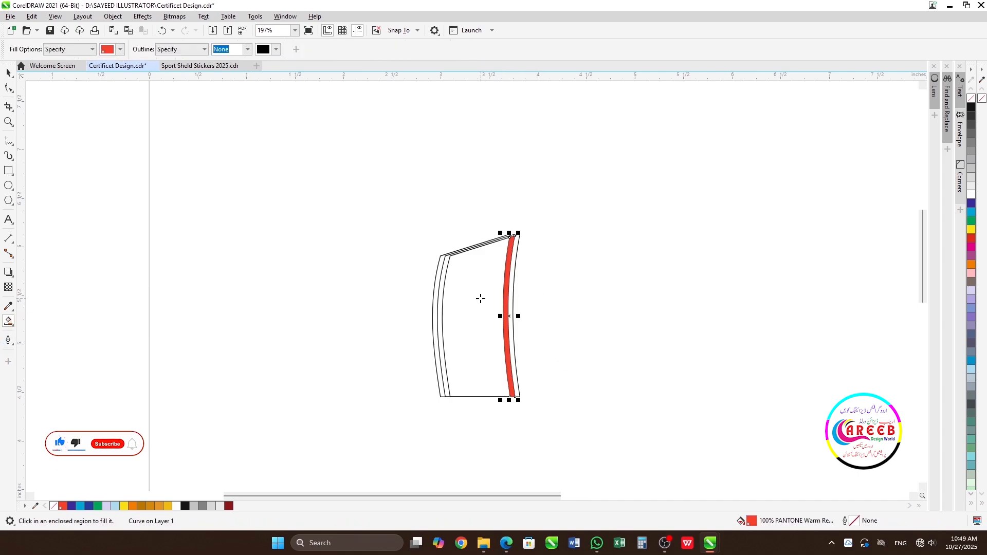
click(449, 304)
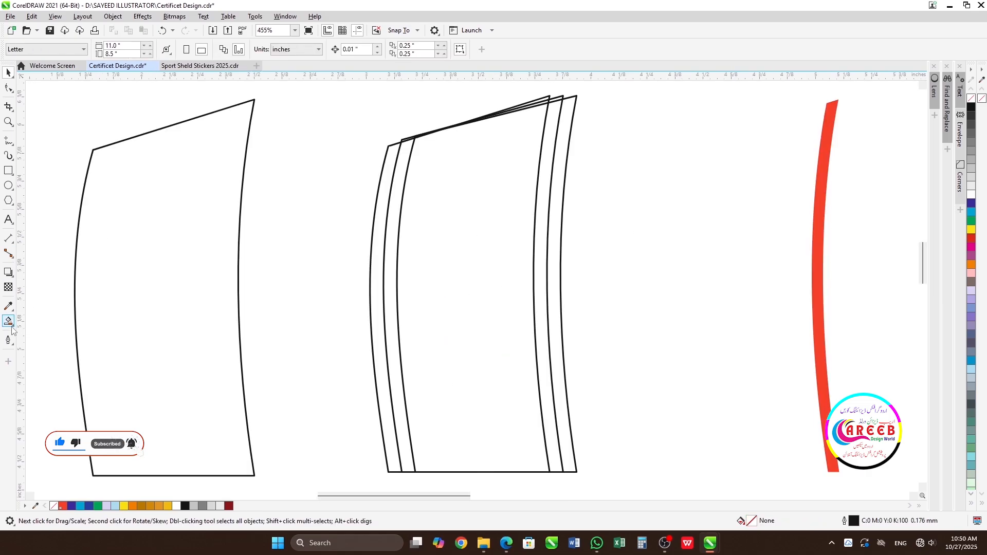
Smart-fill the narrow sliver along the left side of the three rearranged outlines with red.
click(8, 321)
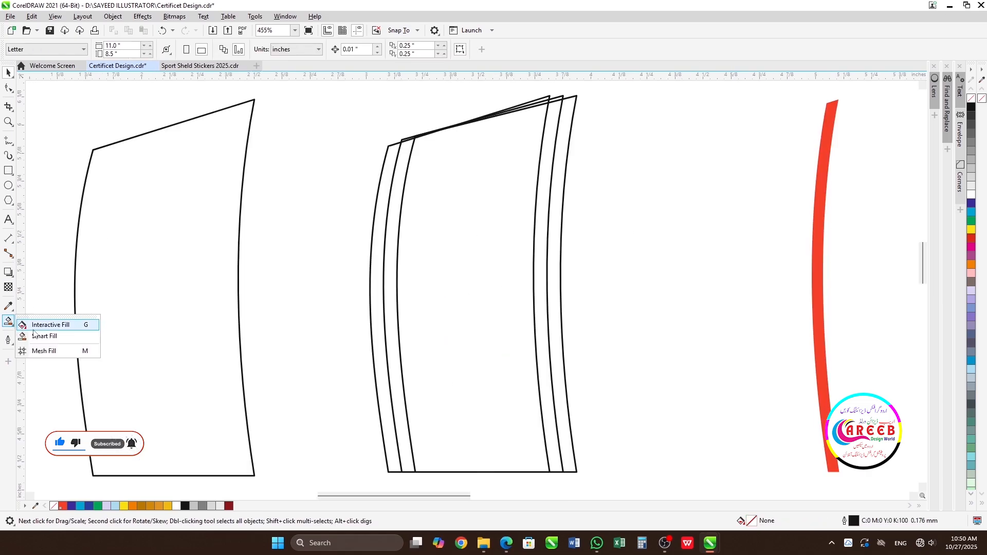
click(31, 335)
click(396, 245)
scroll(473, 287, down, 3)
key(space)
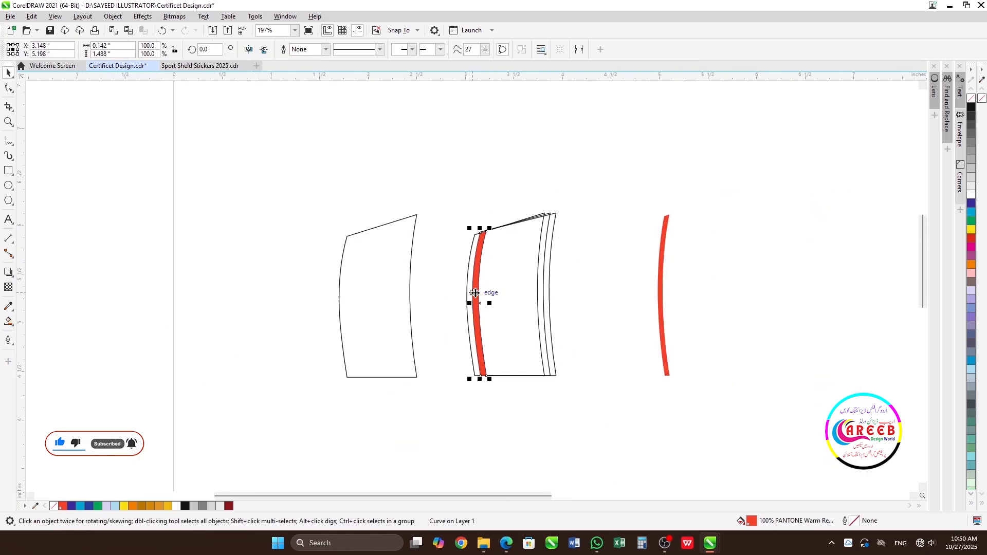
Move the new red strip out beside the other red strip and delete the three overlapping outlines.
drag(473, 287, 620, 287)
drag(449, 183, 586, 391)
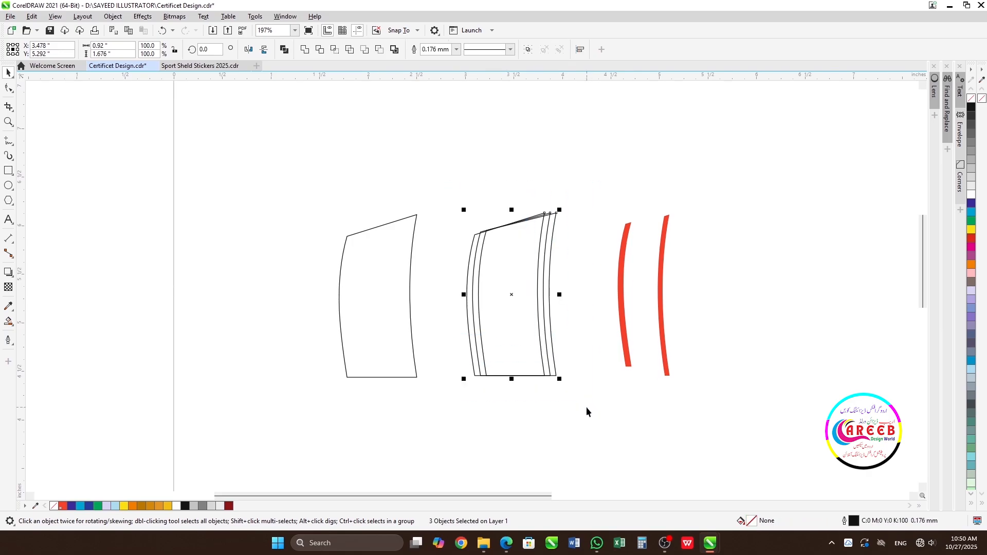
key(Delete)
Fill the remaining outlined panel in turn with C0 M40 Y20 K0, C0 M65 Y45 K0 and C4 M88 Y26 K11, and remove its outline.
click(391, 283)
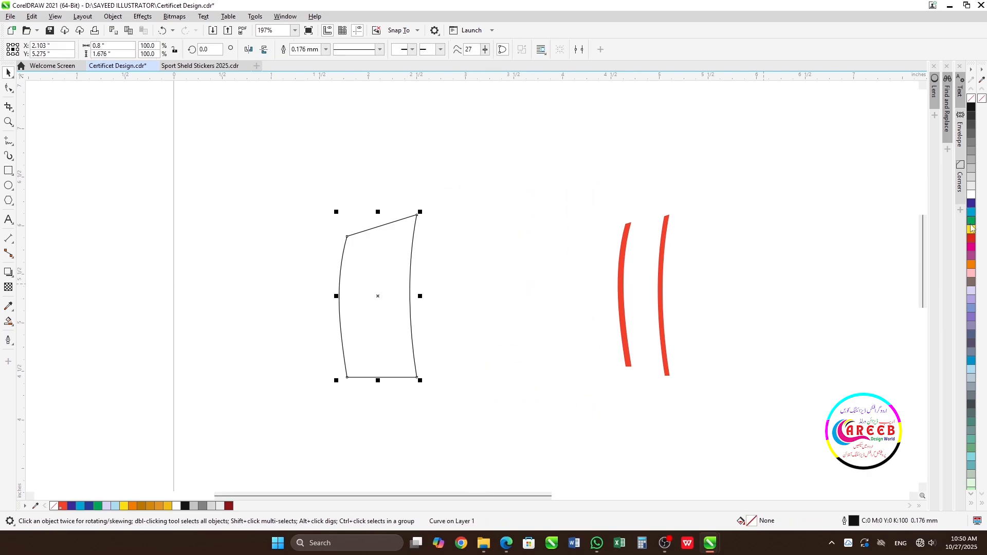
click(972, 273)
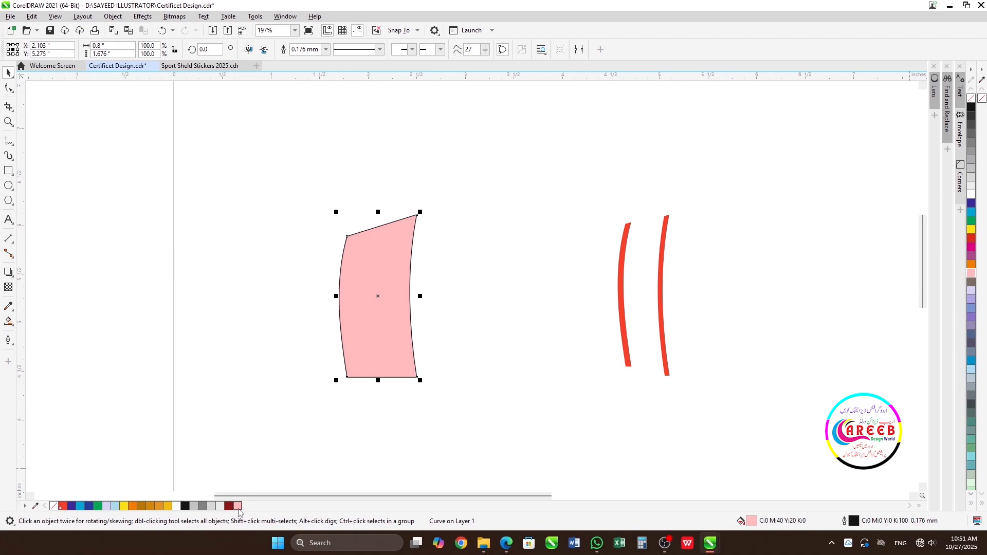
drag(238, 509, 291, 515)
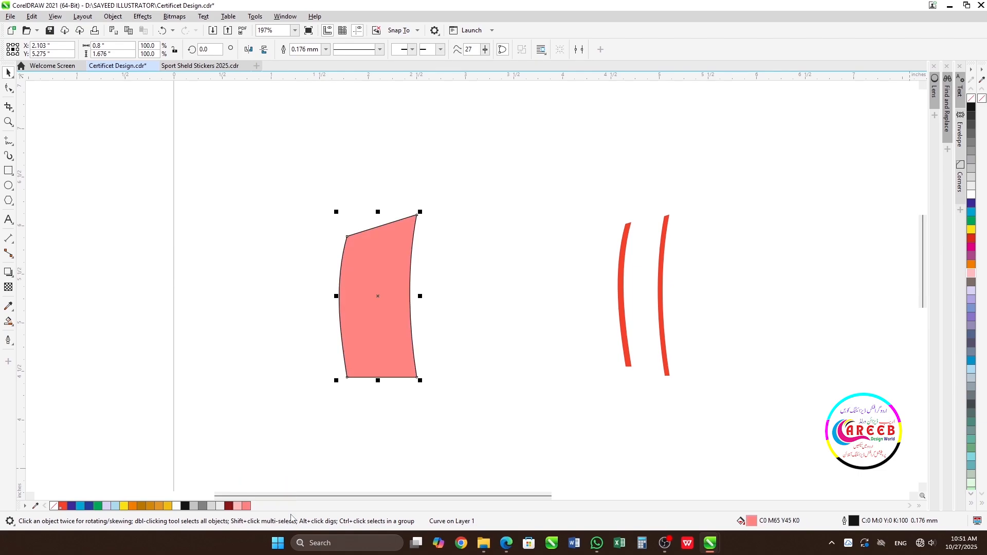
drag(227, 507, 241, 523)
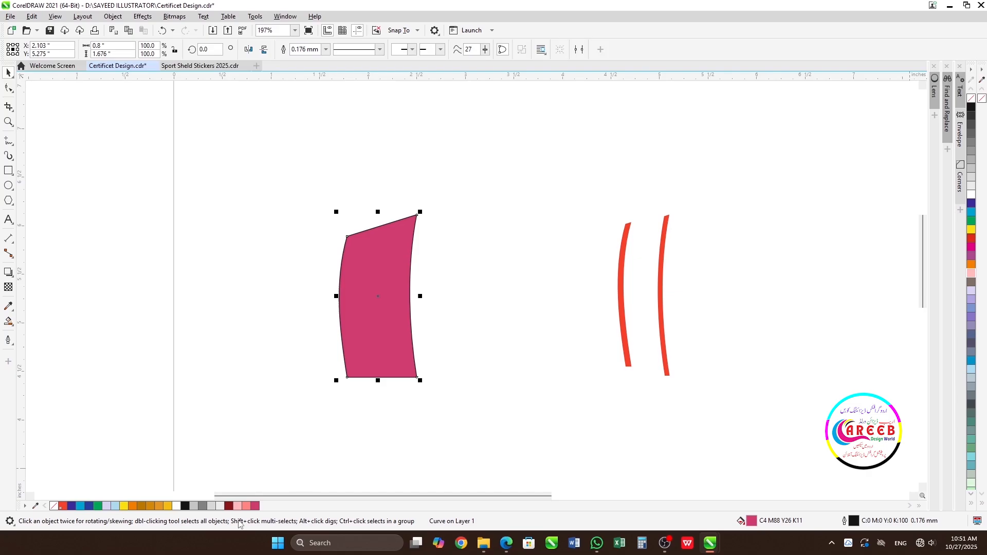
right_click(971, 99)
Move both red strips together onto the magenta panel and fill them with light pink C0 M65 Y45 K0.
drag(601, 181, 719, 362)
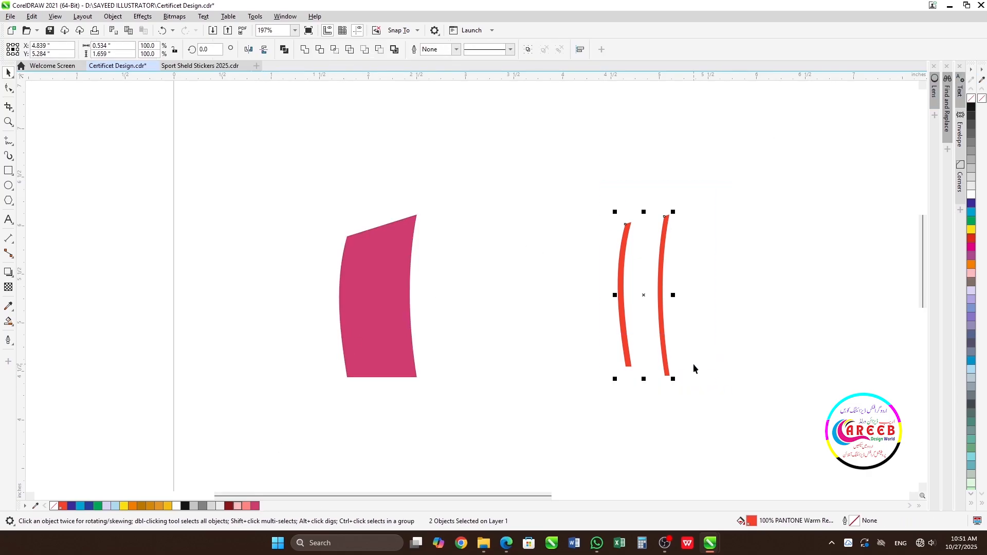
drag(661, 307, 392, 312)
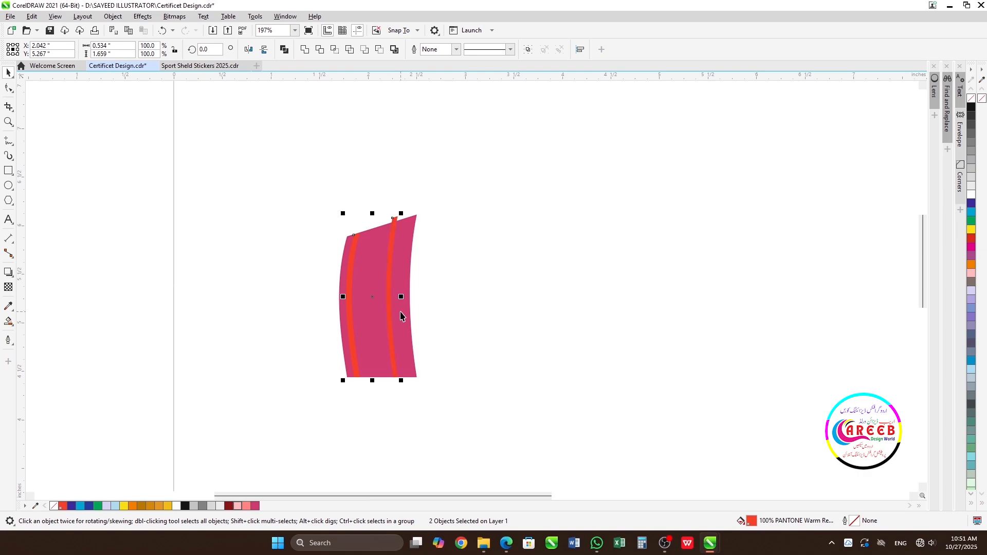
click(971, 195)
scroll(429, 268, up, 1)
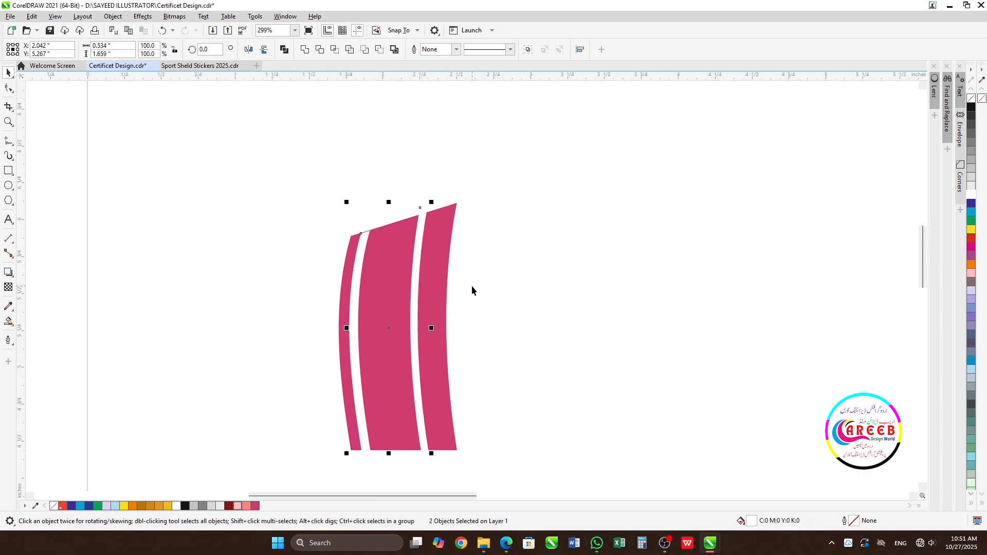
click(246, 505)
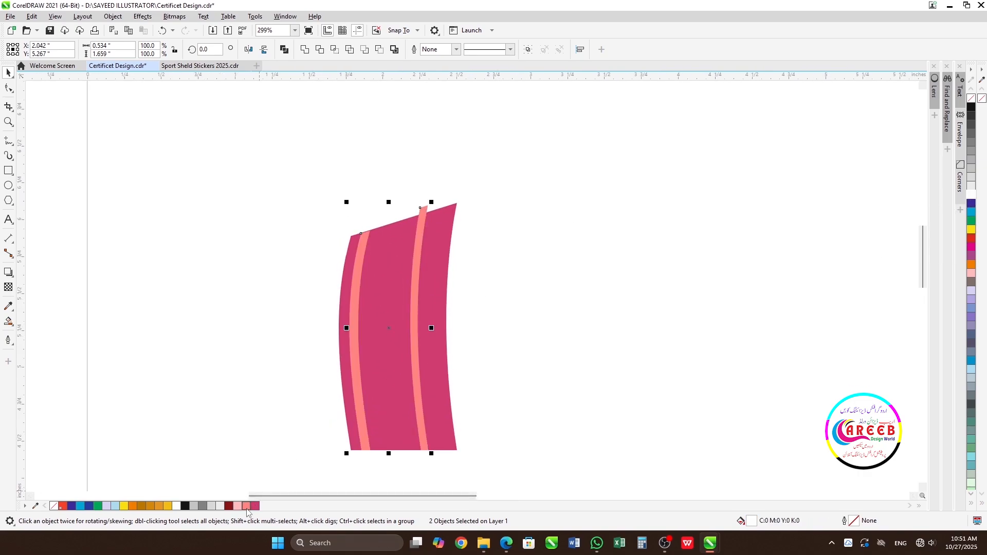
click(489, 264)
Nudge the right pink strip about 0.14 inches rightward so it runs close along the panel's right edge.
click(415, 267)
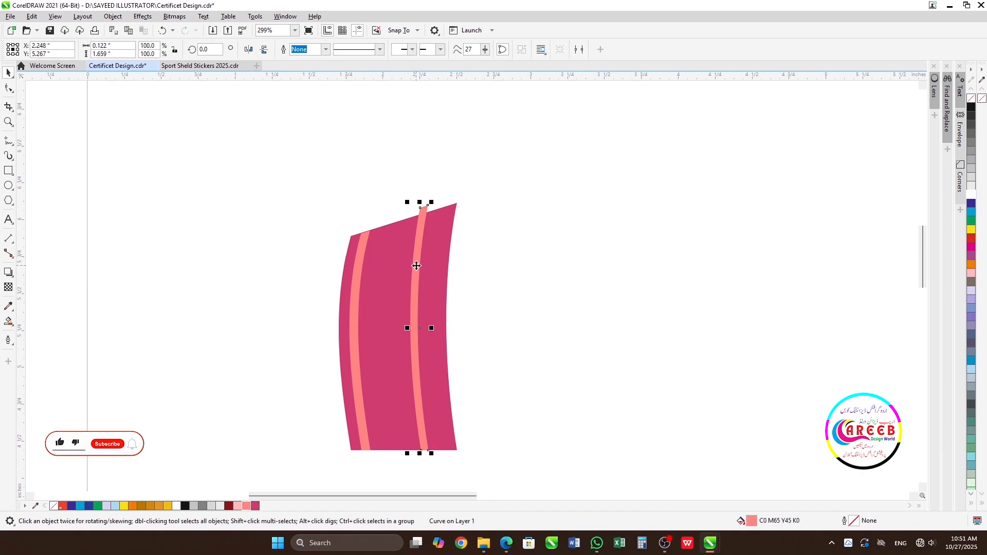
key(Right)
key(Right)
key(Right)
key(Right)
key(Right)
key(Right)
key(Right)
key(Right)
key(Right)
key(Right)
key(Right)
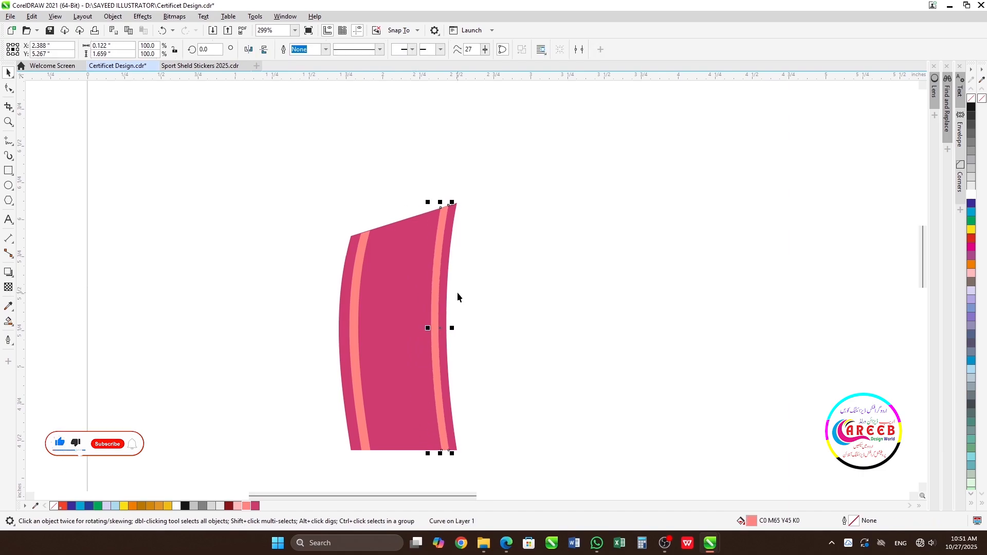
Nudge the left pink strip slightly closer to the panel's left edge.
click(352, 312)
key(Left)
key(Left)
key(Left)
key(Left)
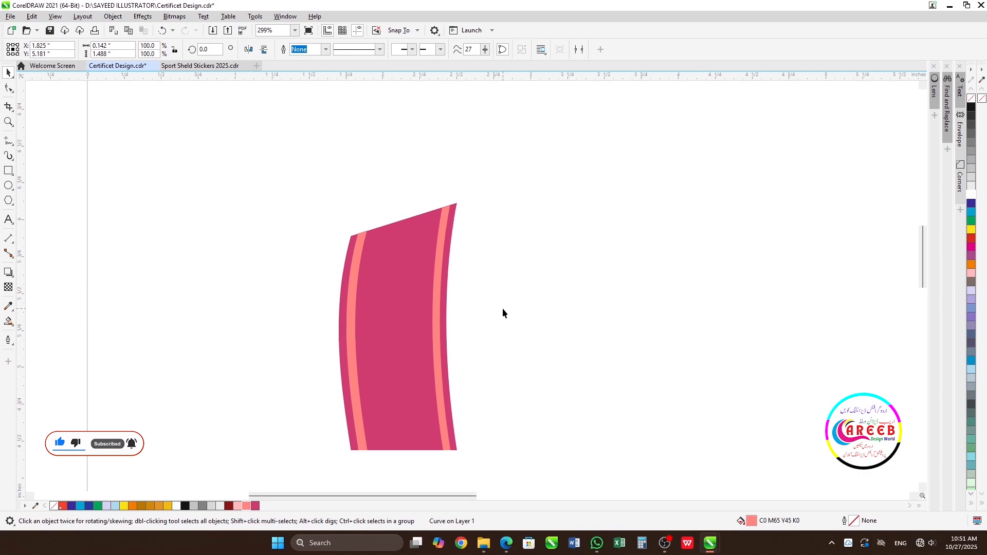
Try narrowing the left pink strip to 78.9% of its width, comparing it with the original by undoing and redoing.
scroll(494, 300, up, 2)
drag(487, 319, 487, 321)
scroll(487, 321, down, 2)
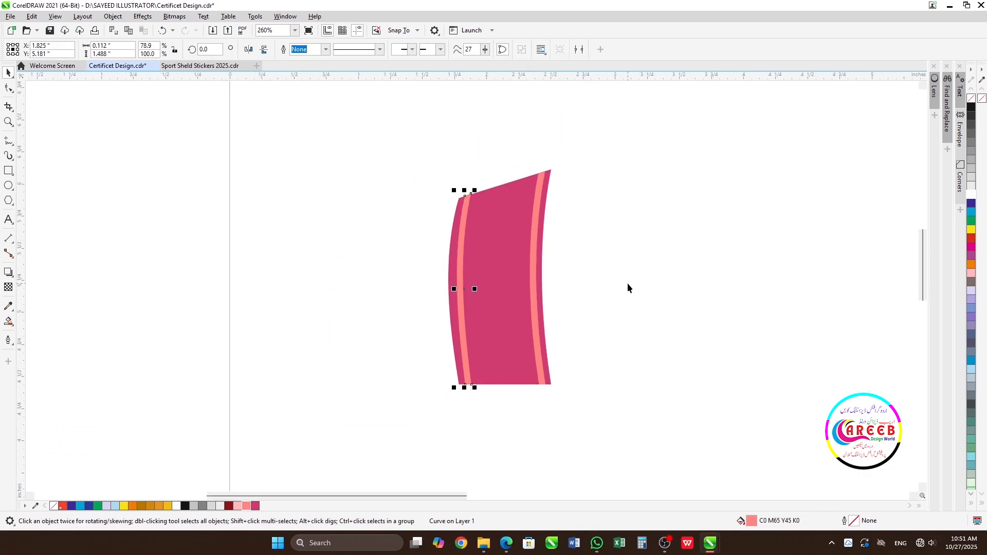
key(ctrl+z)
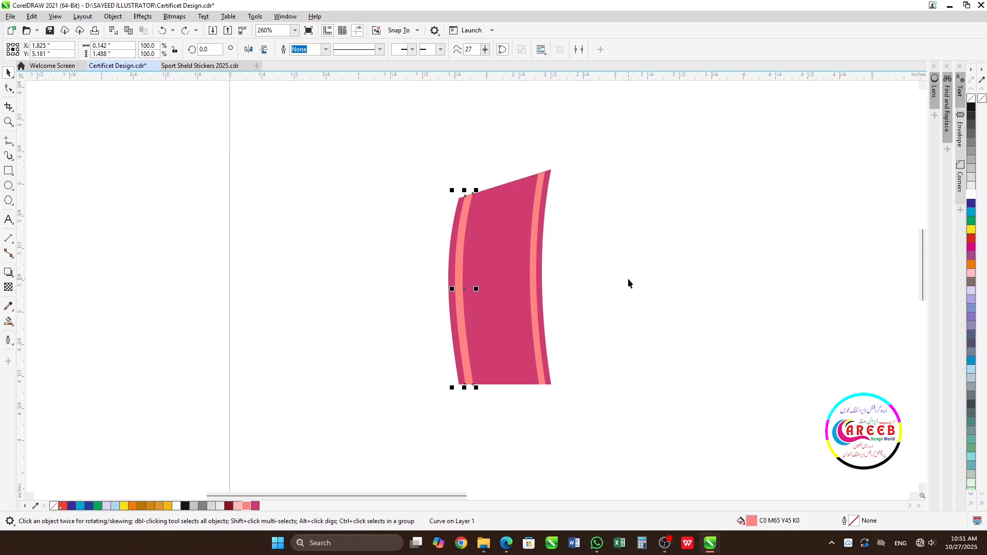
key(ctrl+shift+z)
Delete the left pink strip and replace it with a copy of the right strip placed along the panel's left edge.
key(Delete)
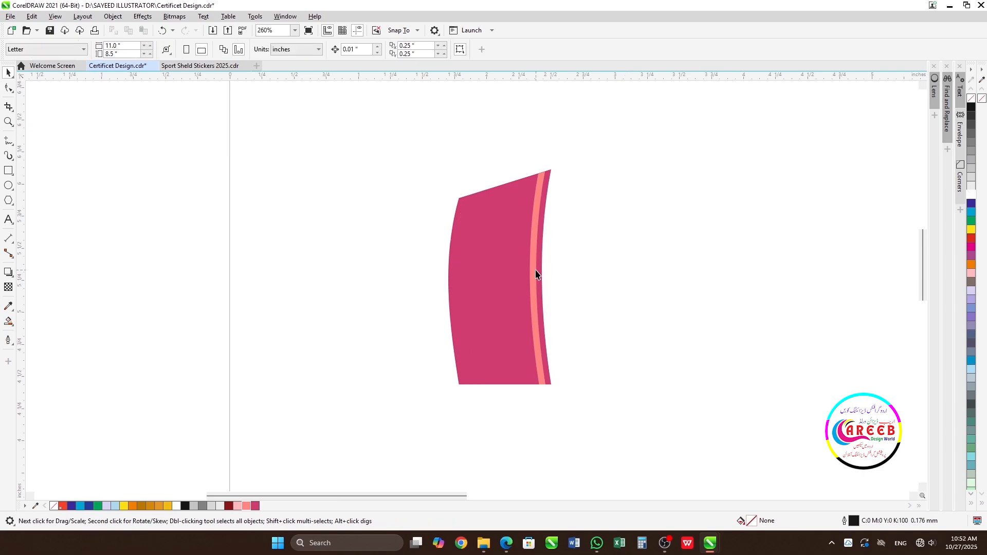
drag(535, 273, 467, 277)
right_click(468, 278)
key(Left)
key(Left)
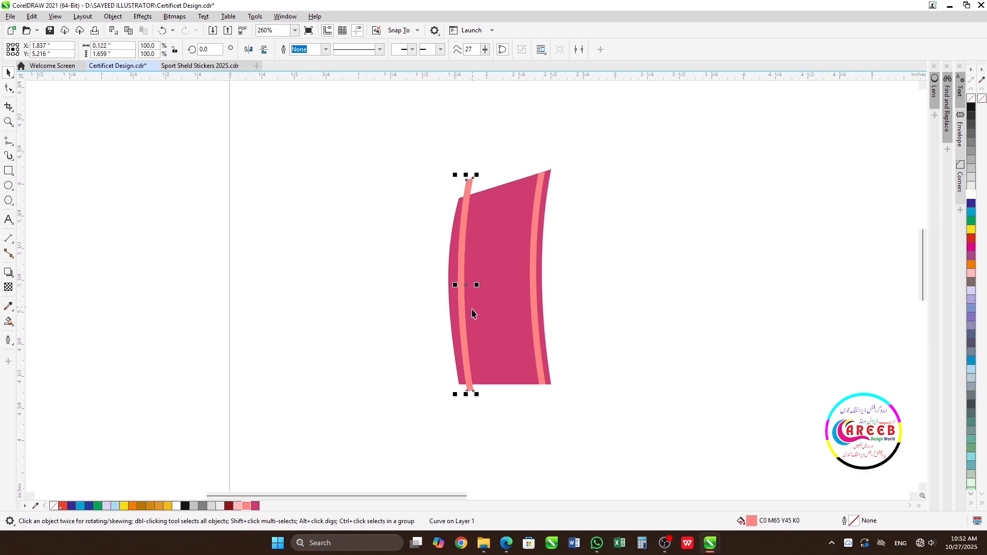
Flatten the curve of the magenta panel's left edge slightly with its two handles so it follows the pink strip.
scroll(468, 239, up, 1)
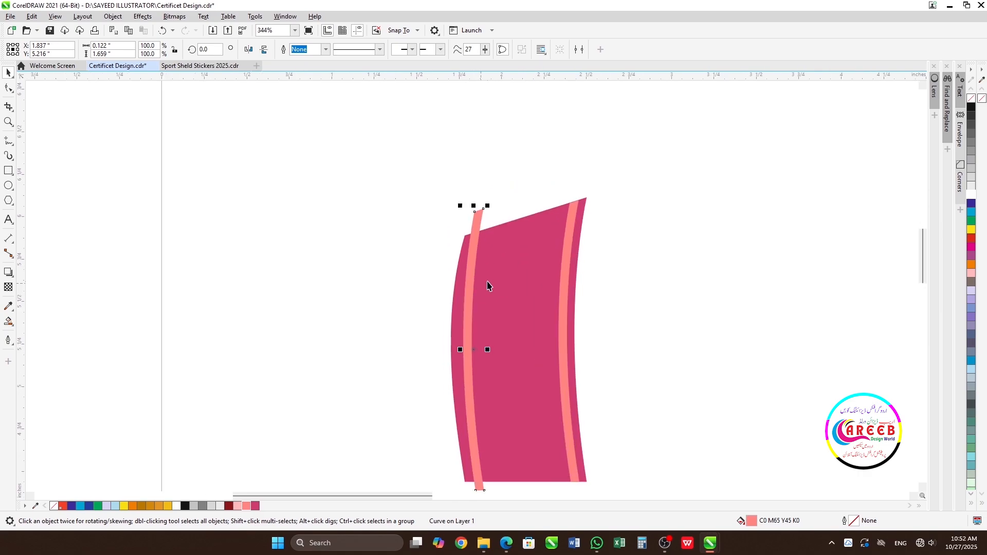
click(490, 285)
key(F10)
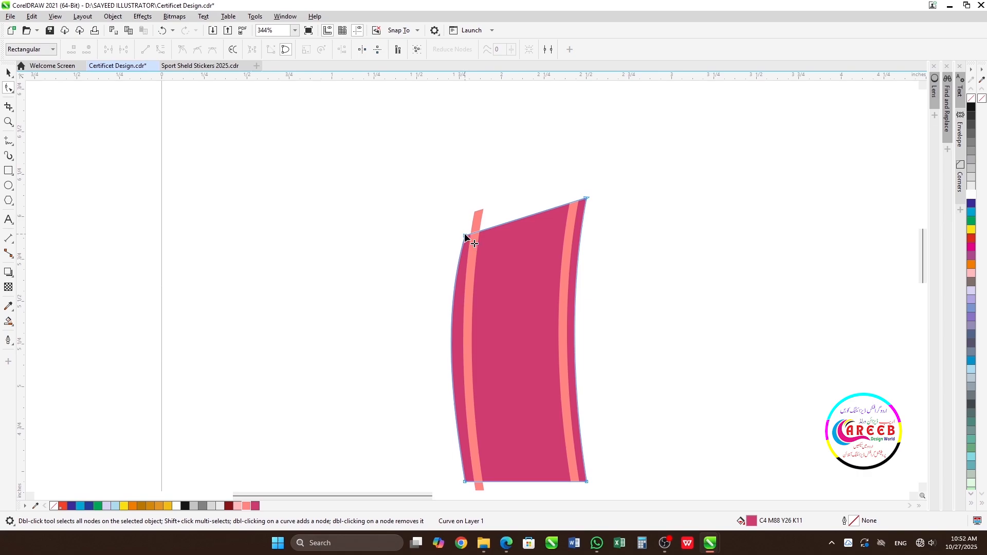
click(464, 236)
drag(440, 319, 444, 319)
drag(453, 407, 455, 408)
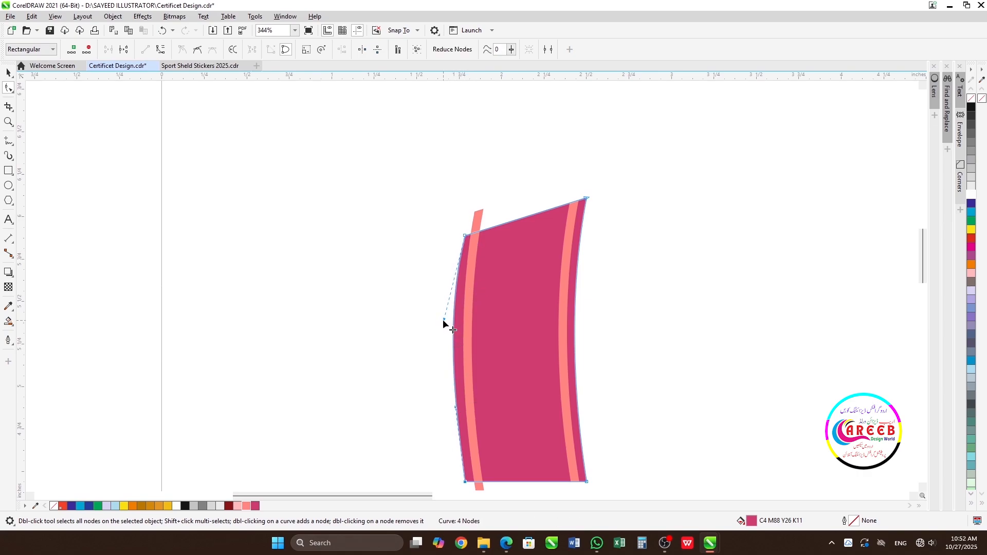
drag(443, 319, 446, 320)
Shift the magenta panel's upper-left corner node slightly to the left.
scroll(470, 285, up, 1)
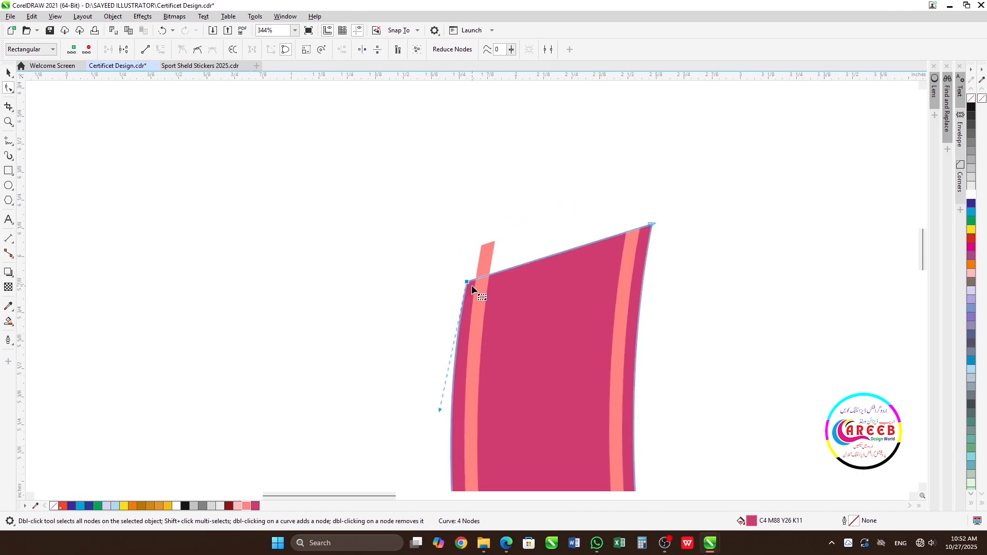
scroll(471, 285, up, 1)
drag(463, 279, 459, 279)
scroll(471, 287, down, 3)
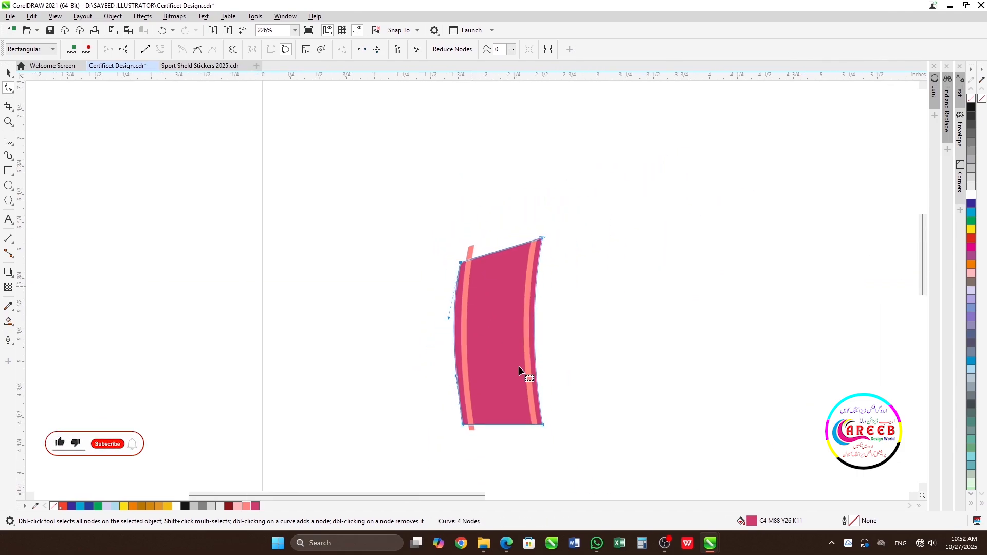
Nudge the magenta panel's upper-left corner node slightly inward along the slanted top edge.
scroll(471, 285, up, 2)
drag(440, 244, 443, 242)
key(space)
scroll(509, 314, down, 2)
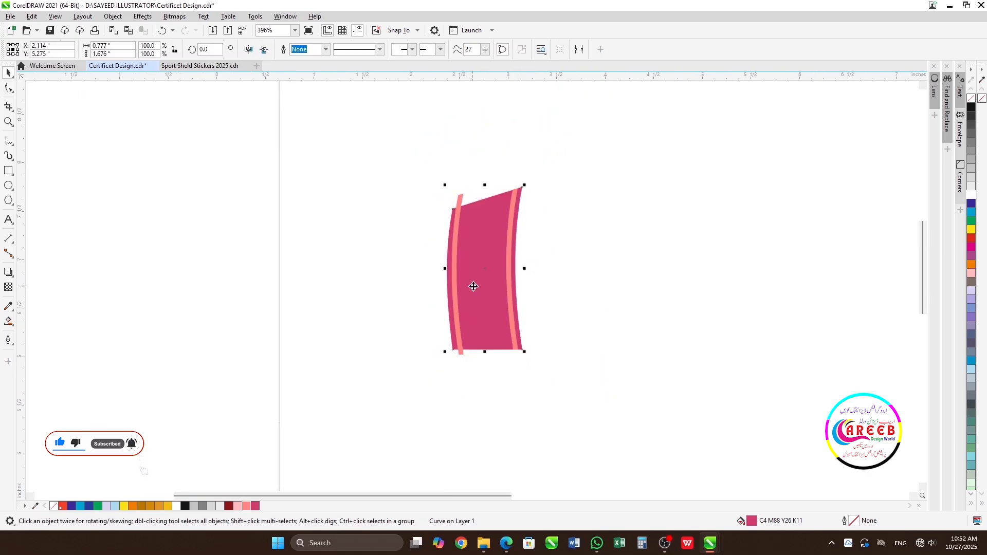
Skew the left pink strip slightly horizontally to follow the panel's left edge, and nudge it left by 0.01 inch.
click(597, 215)
click(458, 228)
click(458, 228)
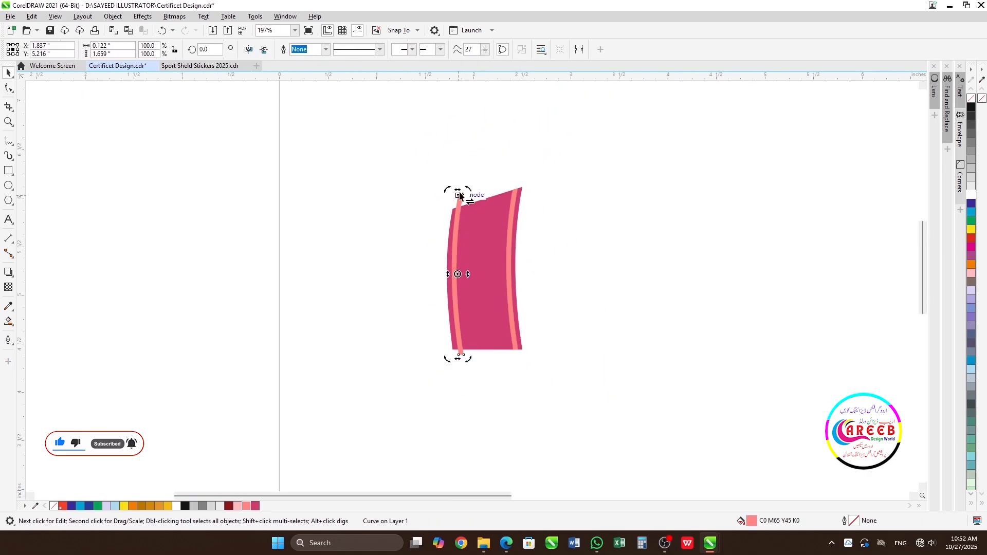
scroll(470, 302, up, 3)
drag(471, 299, 476, 299)
scroll(478, 300, down, 2)
click(618, 304)
click(463, 381)
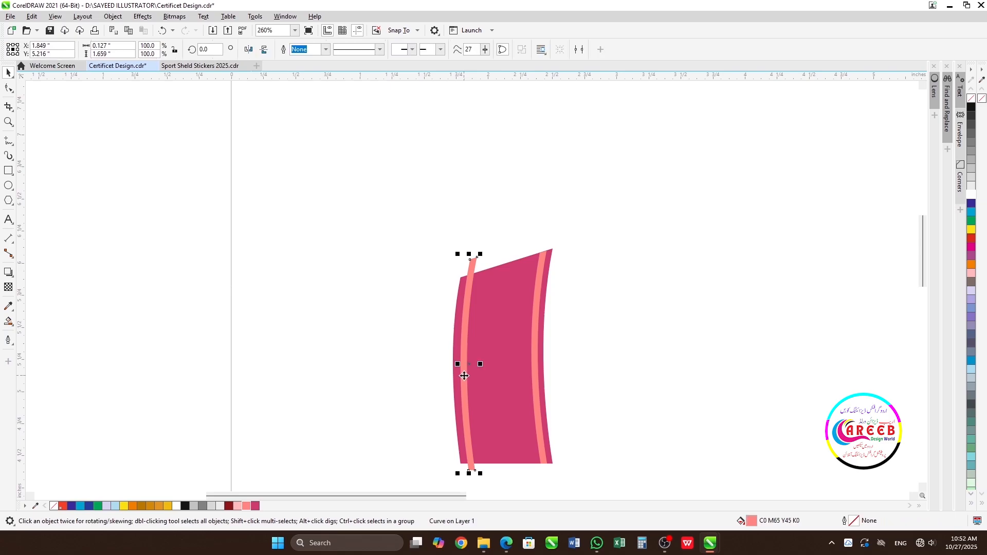
click(596, 361)
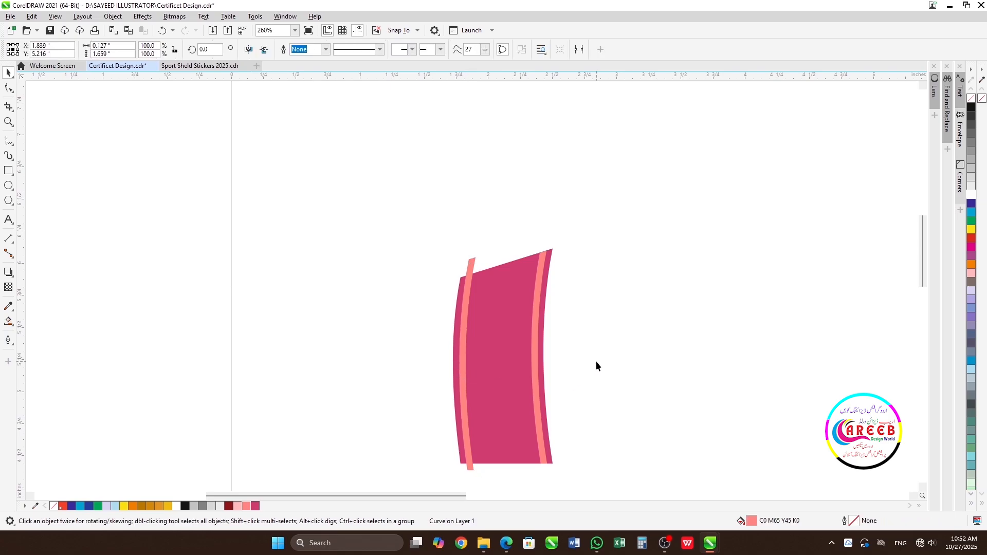
Remove the fill from the left strip and the magenta panel, giving both black outlines.
click(469, 290)
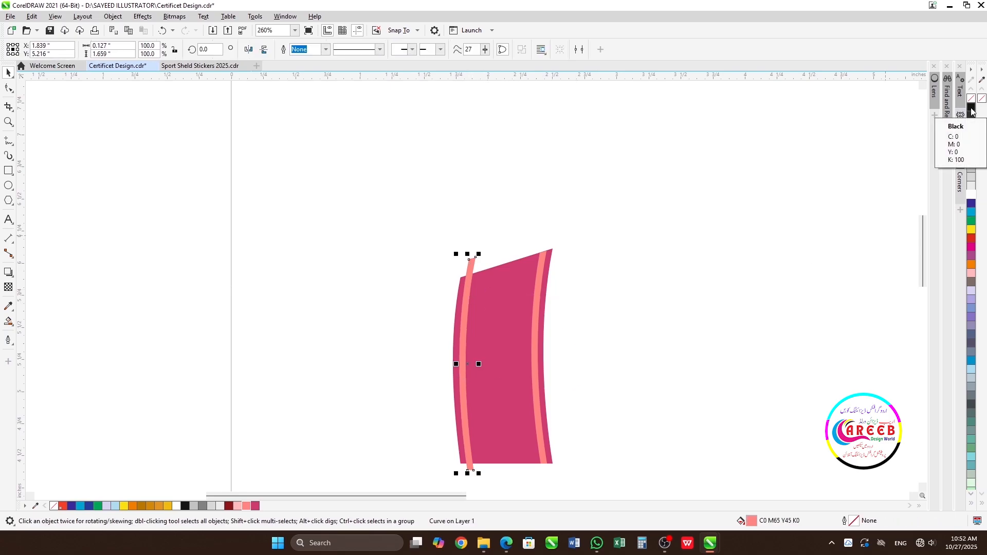
shift+click(505, 295)
click(971, 99)
click(639, 258)
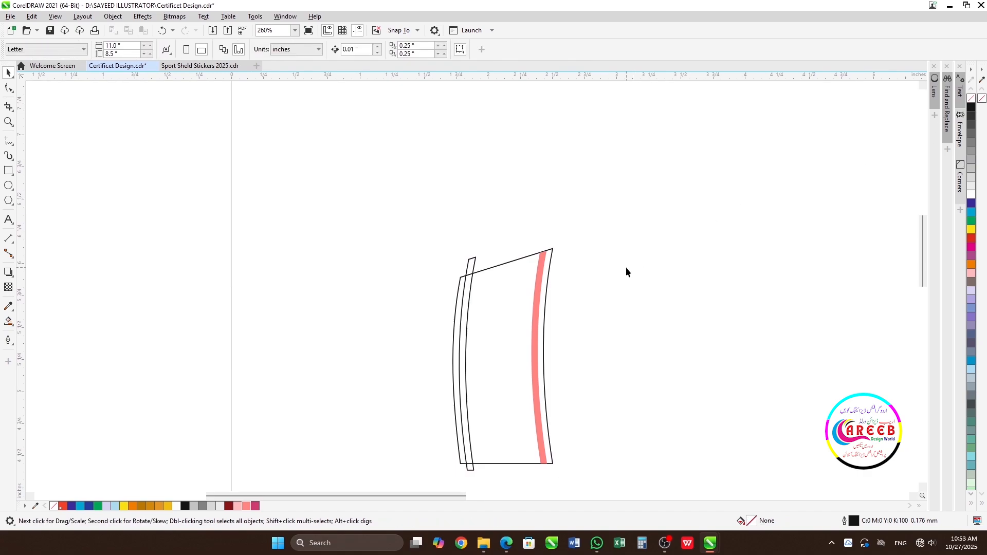
Use Smart Fill on the part of the left strip inside the panel, and delete the original overhanging strip.
key(F10)
click(13, 328)
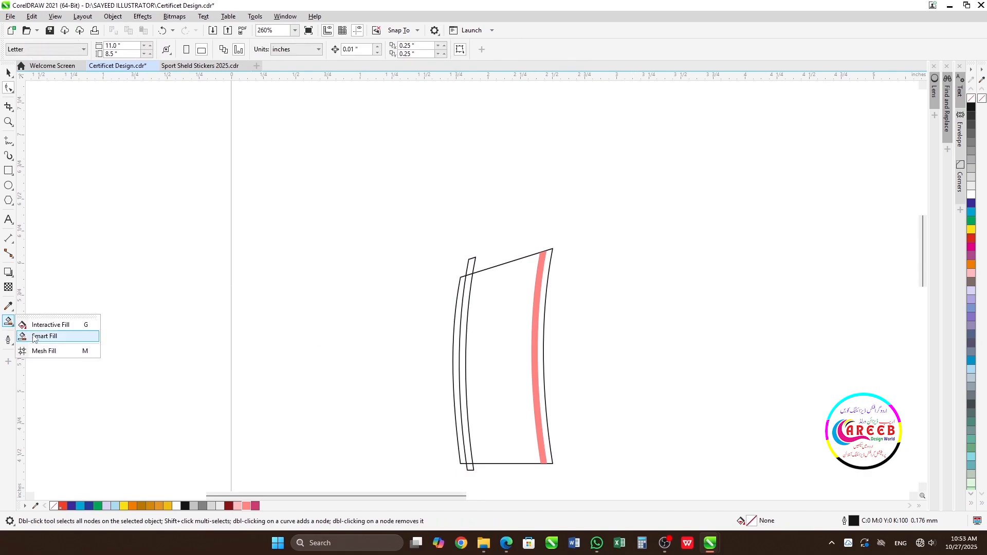
click(41, 335)
click(468, 308)
key(space)
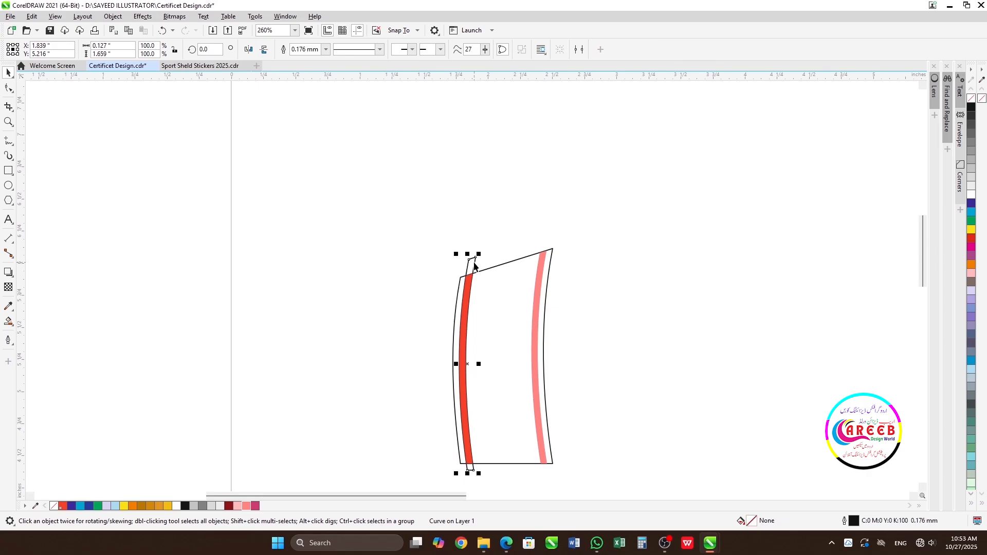
Fill the panel with magenta C4 M88 Y26 K11 again and remove the black outline.
click(491, 310)
click(255, 507)
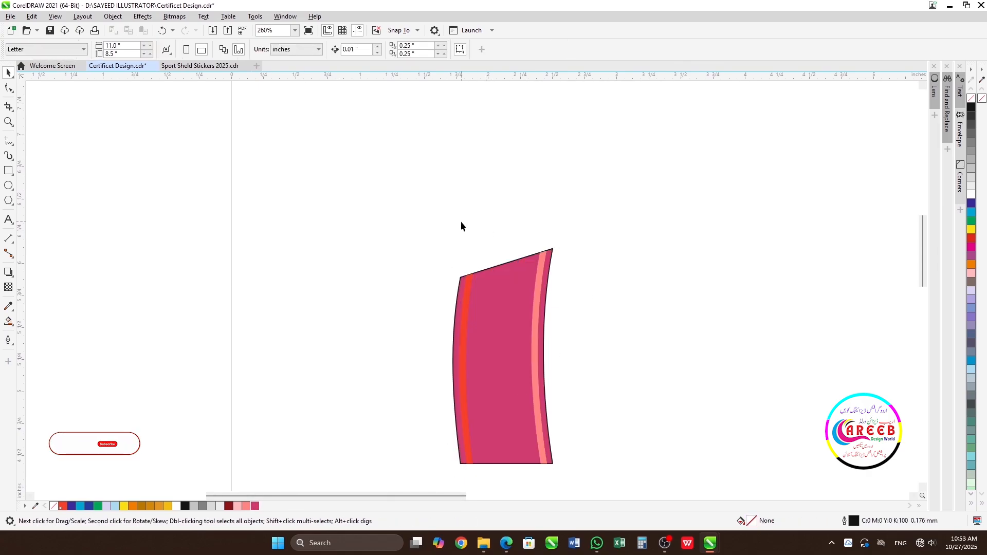
right_click(971, 98)
click(402, 263)
Fill both side strips with the Pink palette colour.
click(469, 294)
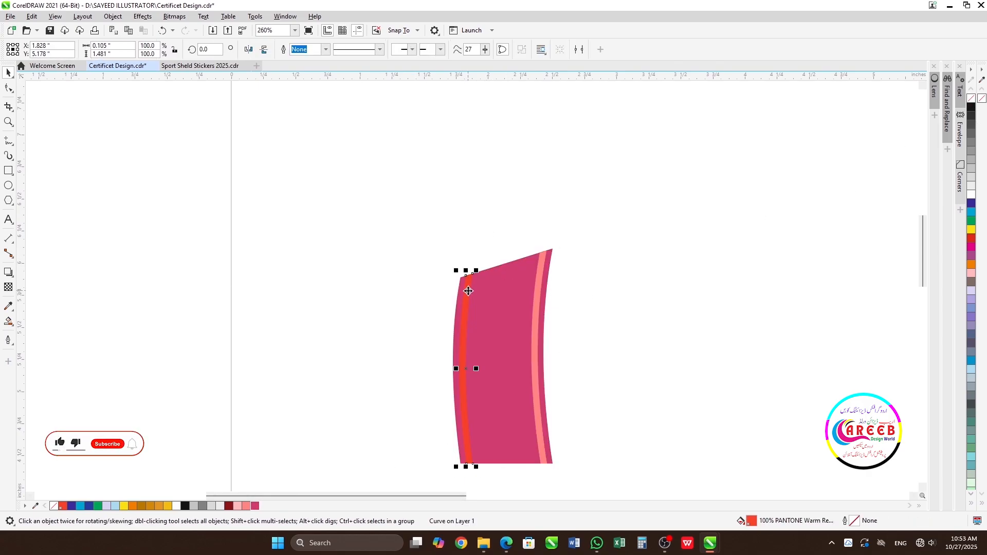
shift+click(537, 295)
click(237, 506)
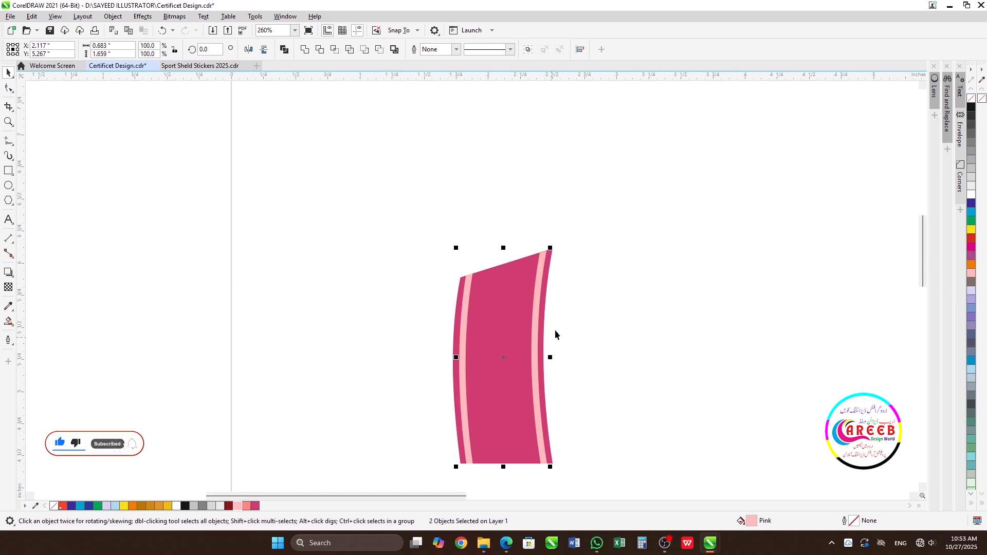
Apply a vertical linear fountain fill to the panel from its top to its bottom edge, with magenta at both ends.
click(546, 280)
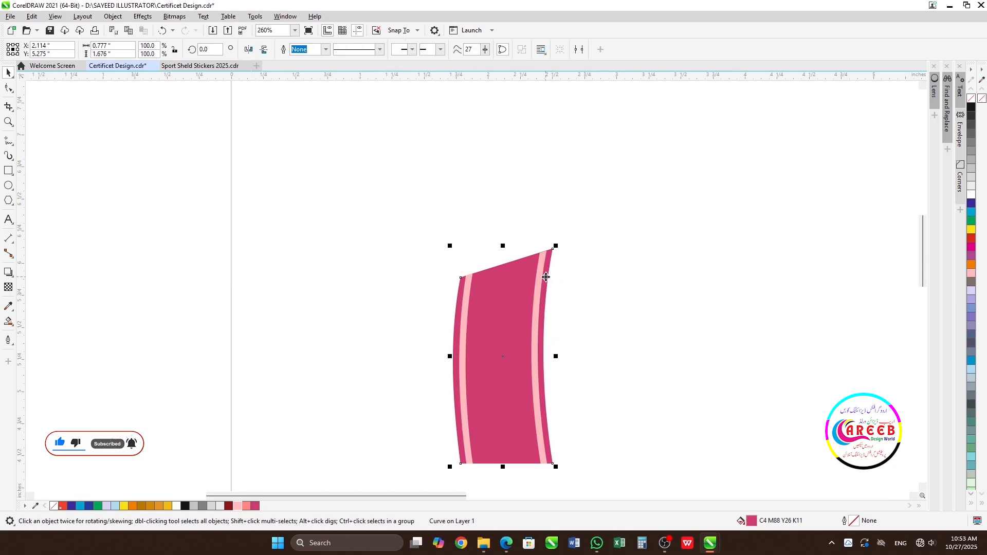
key(g)
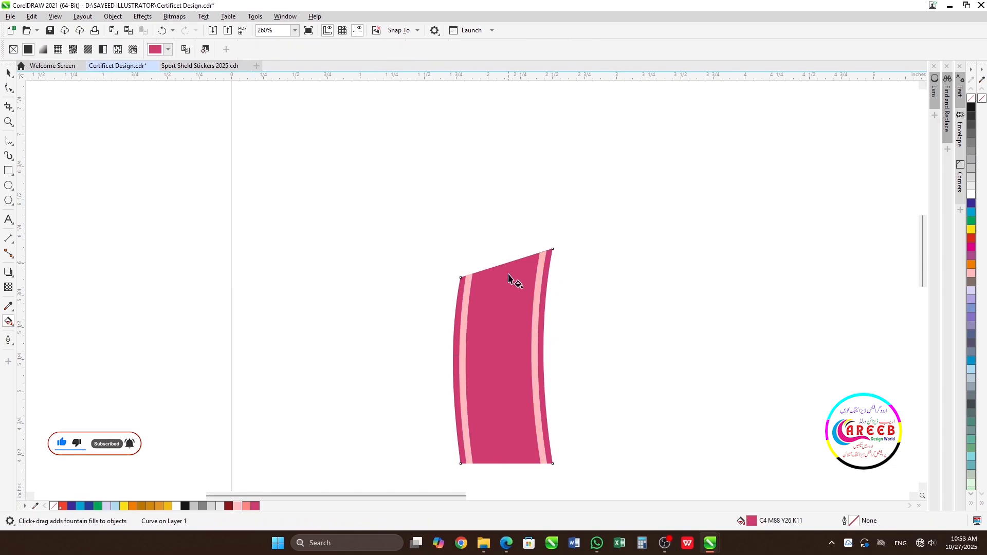
drag(506, 263, 509, 462)
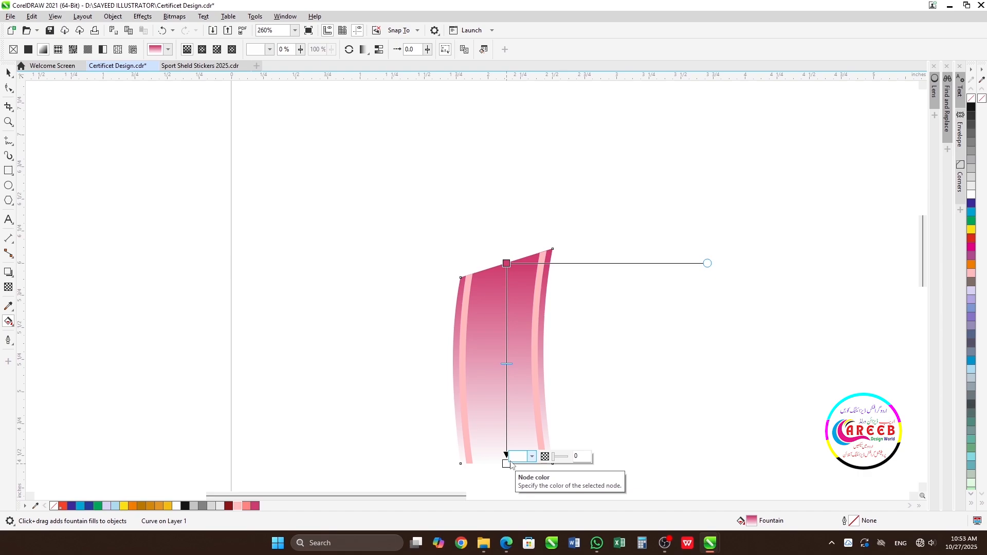
click(255, 507)
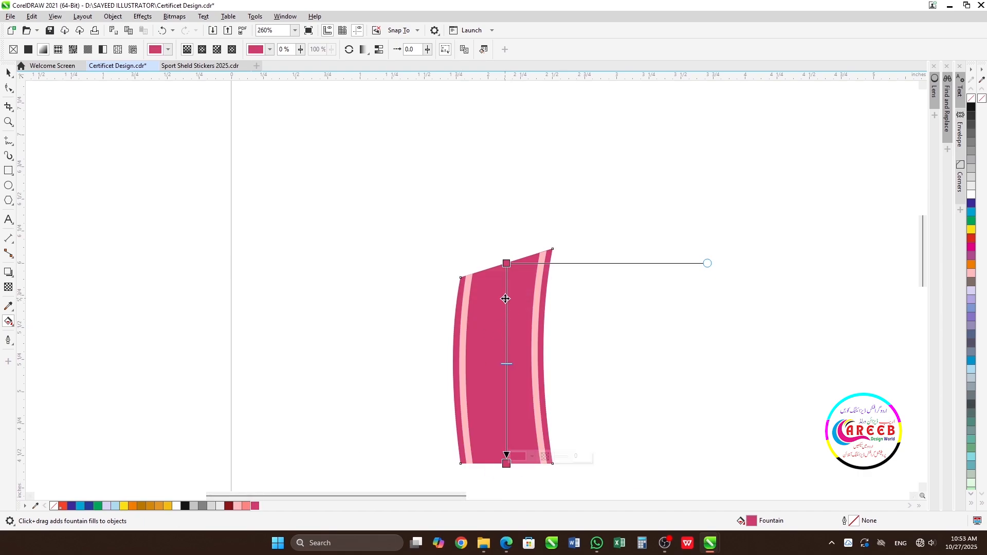
Add a light pink stop at 18% and a magenta stop at 56% to the panel's gradient.
double_click(505, 298)
click(240, 507)
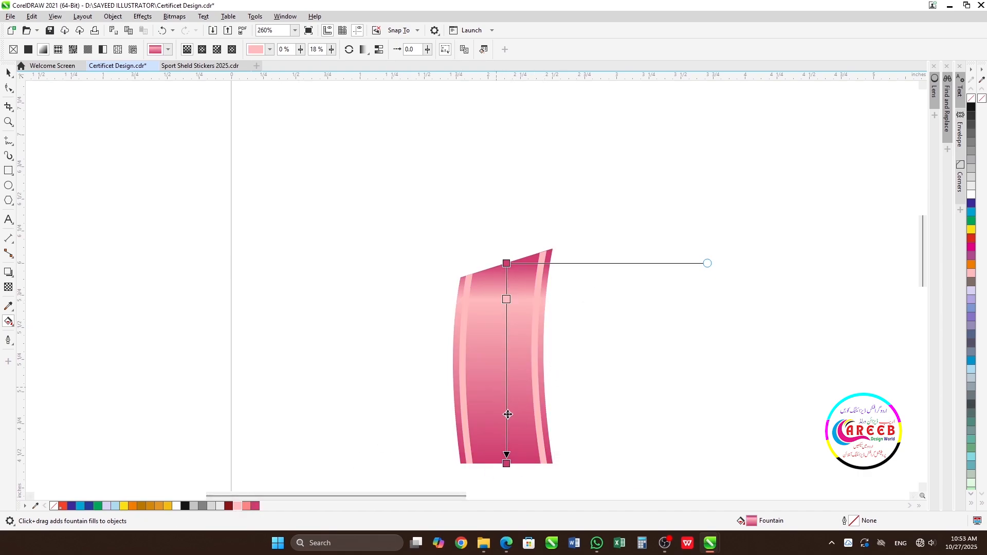
double_click(507, 441)
drag(507, 441, 507, 376)
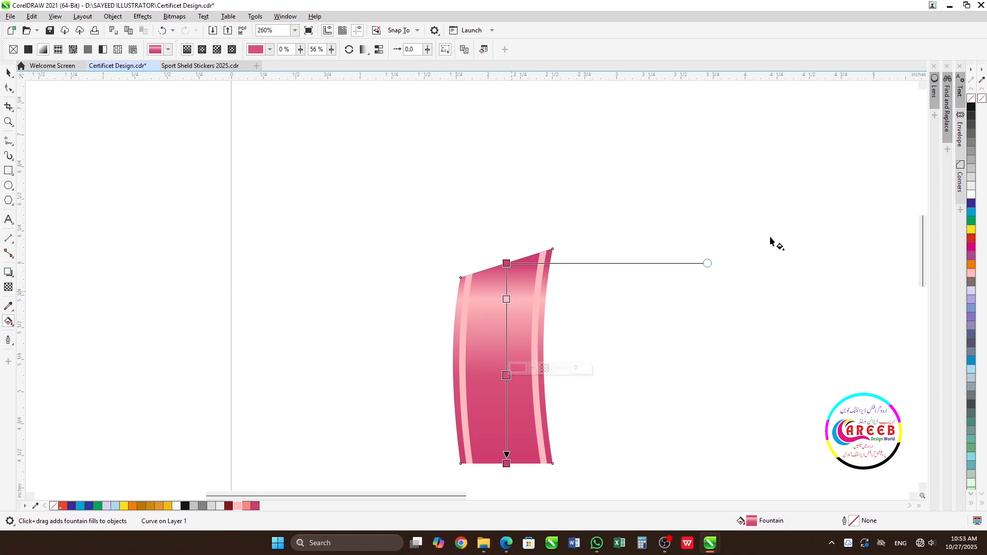
Tilt the panel's gradient downward to the right and refine its stops, adding one at 5% and moving the lower magenta stop to 39%.
drag(709, 262, 700, 310)
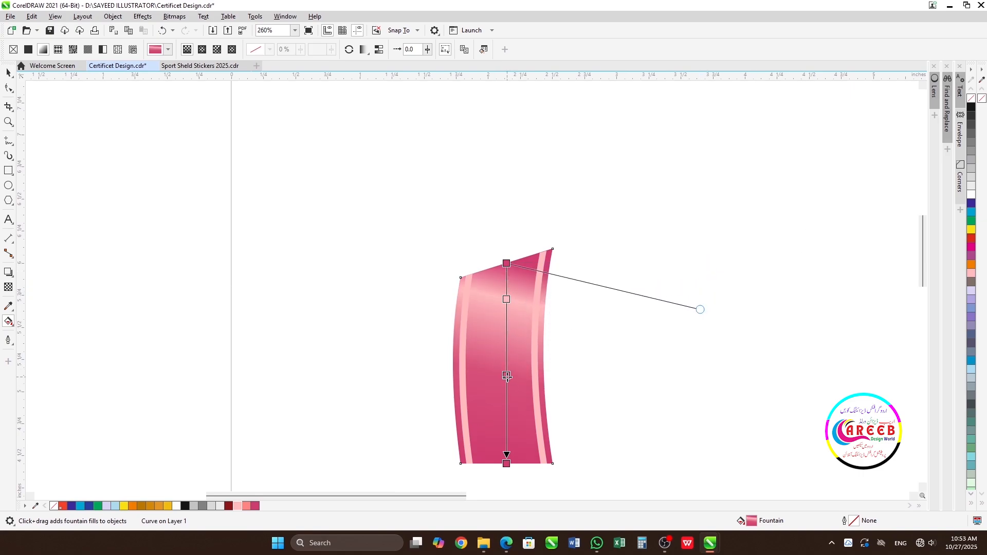
drag(507, 375, 506, 350)
double_click(506, 273)
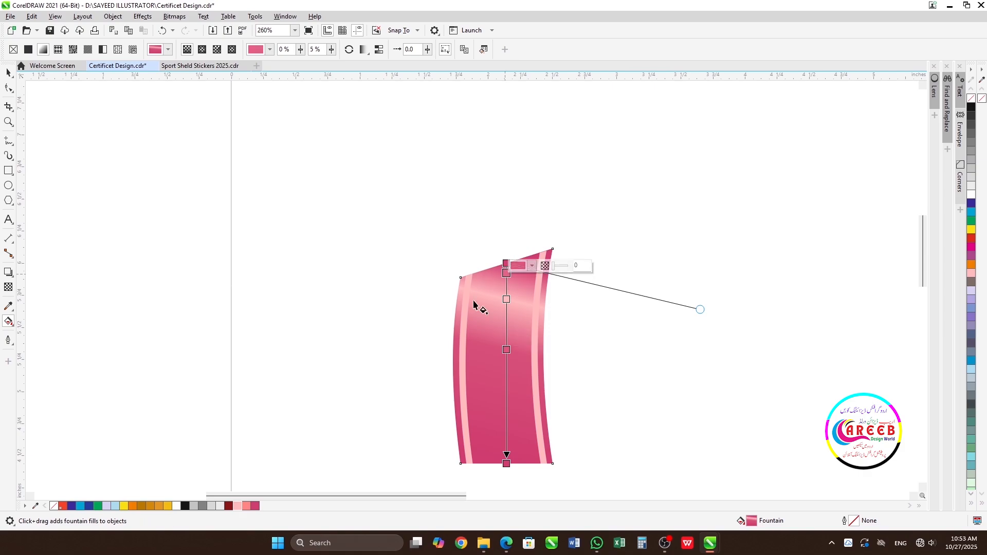
drag(507, 300, 507, 304)
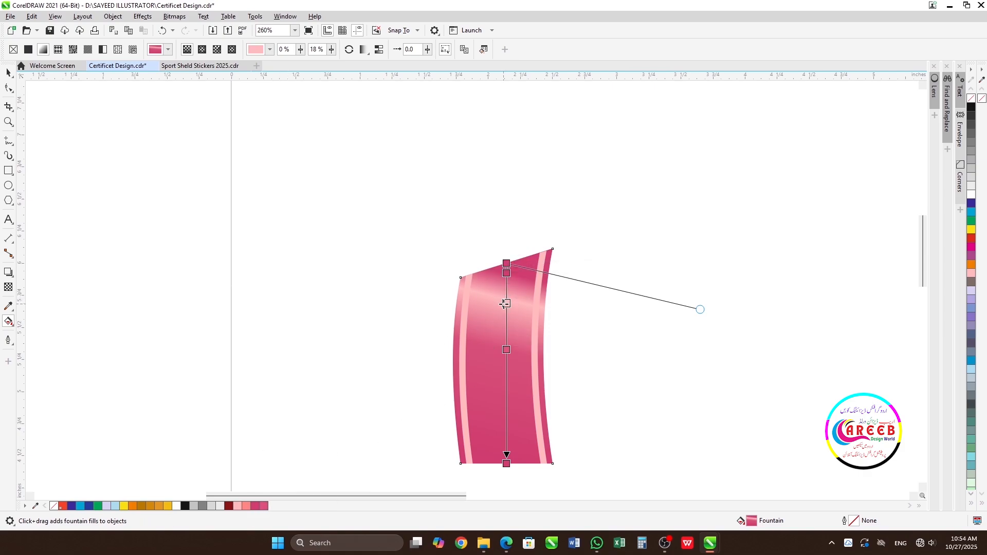
drag(507, 350, 507, 341)
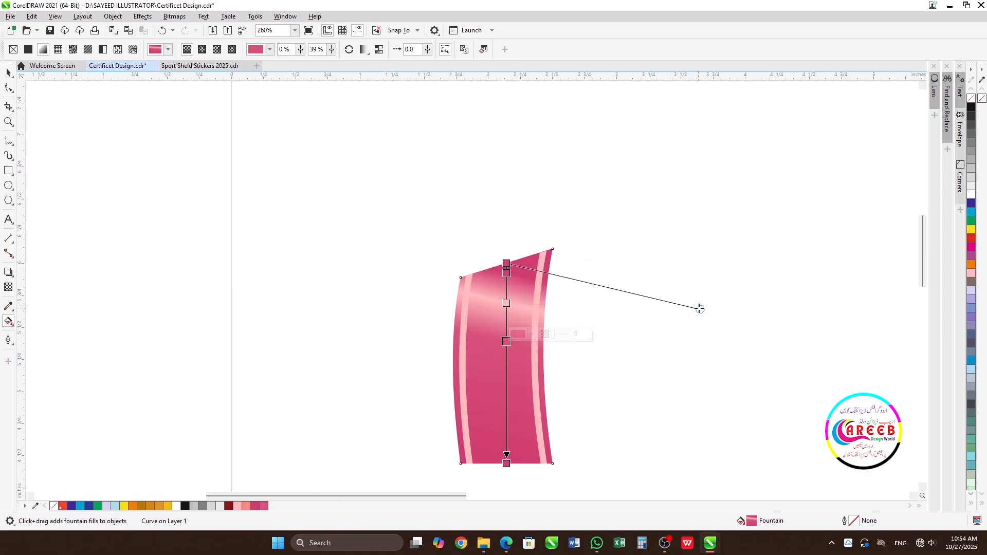
Reduce the gradient's tilt and move the upper magenta stop slightly closer to the panel's top edge.
drag(700, 308, 698, 288)
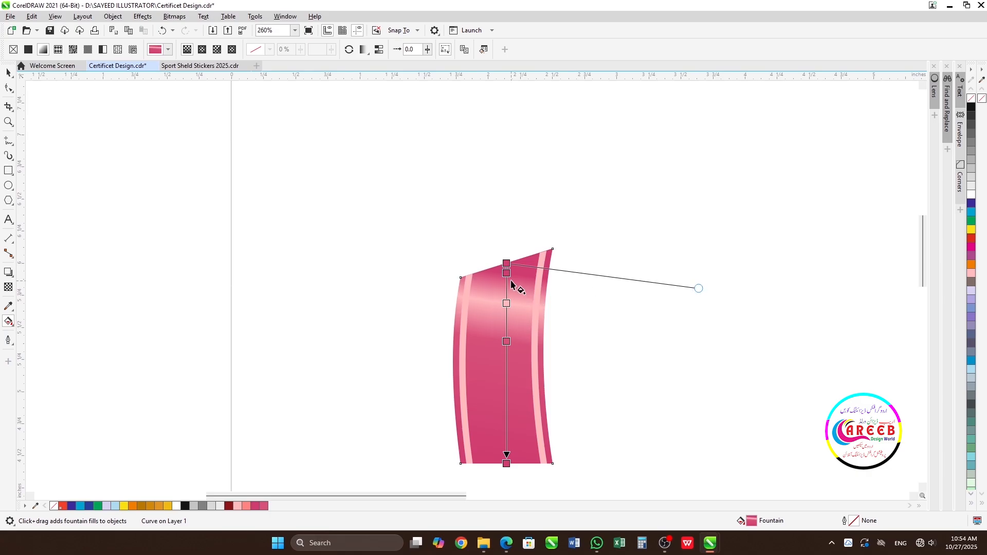
drag(507, 274, 507, 269)
key(space)
click(620, 322)
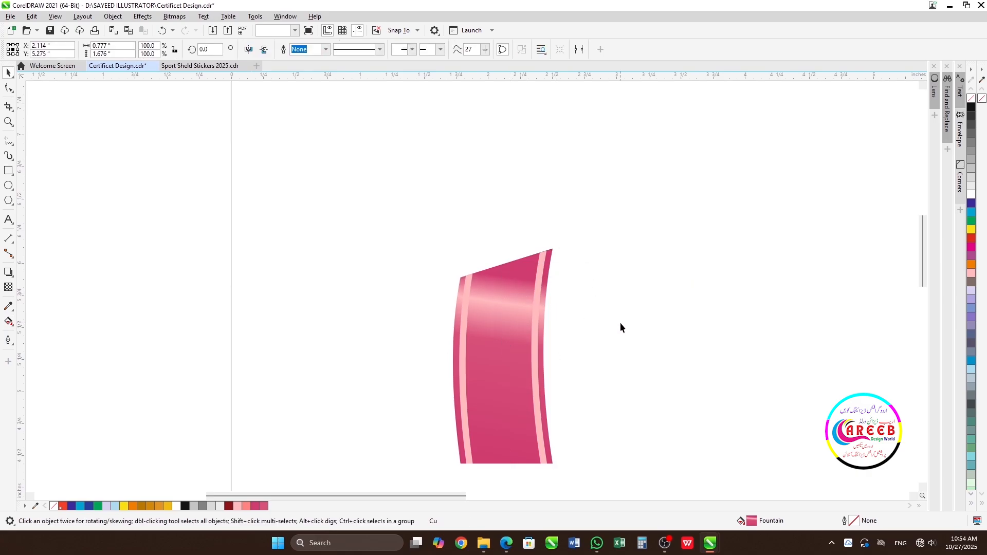
Move the lower magenta stop of the panel's gradient down to 59% to lengthen the pink highlight.
scroll(620, 322, down, 2)
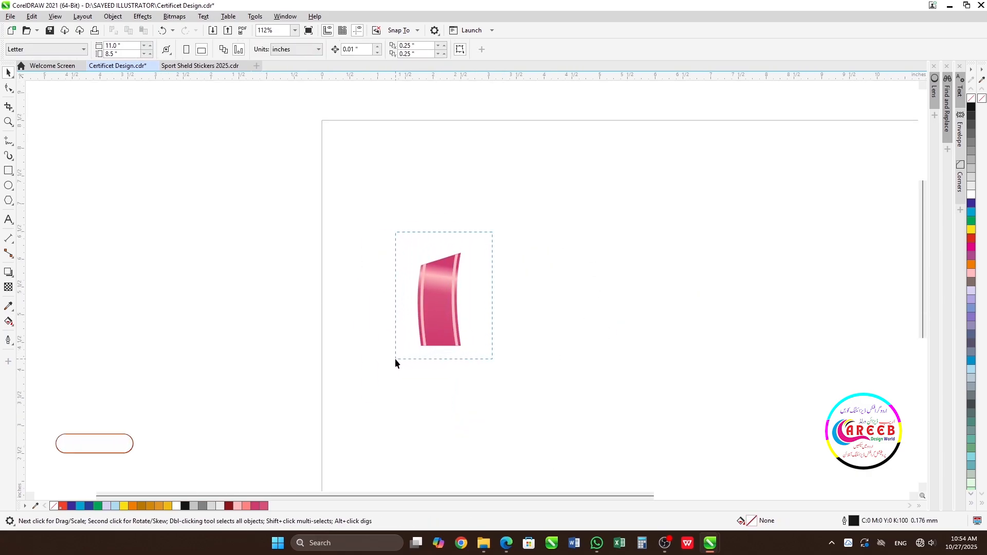
click(442, 283)
key(g)
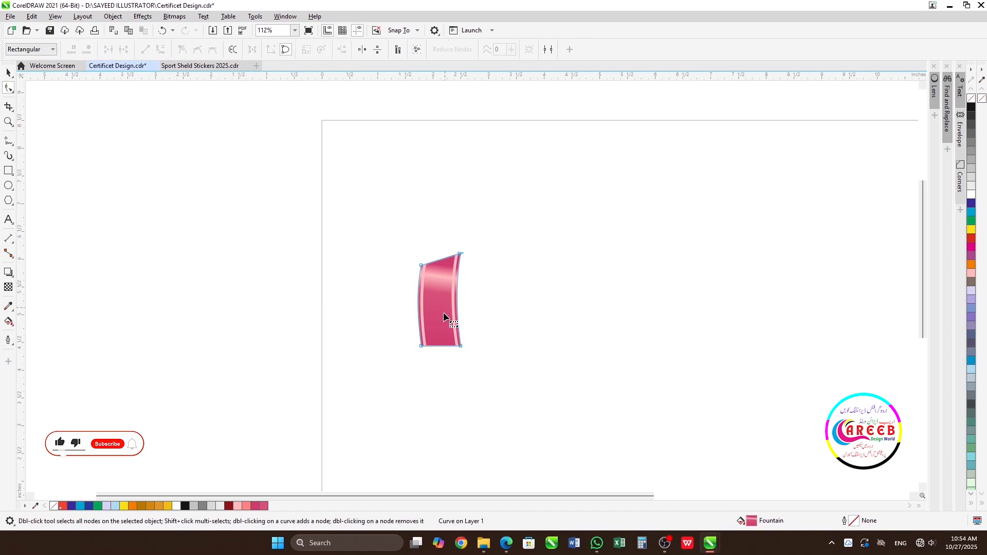
click(443, 313)
drag(444, 296, 442, 312)
click(537, 283)
key(space)
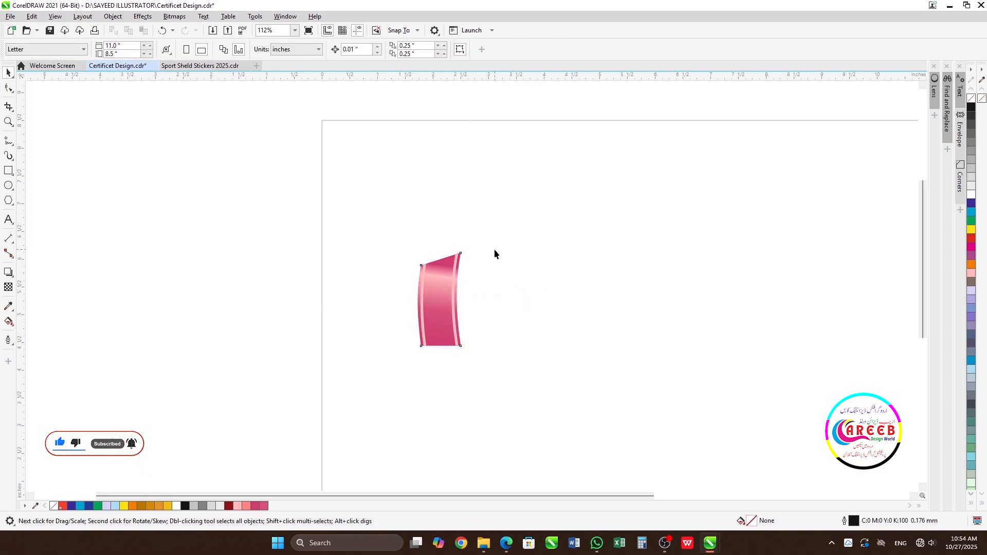
Move the gradient's light pink stop to 24% and the upper magenta stop to 13%.
key(g)
click(452, 263)
scroll(439, 278, up, 1)
scroll(473, 287, up, 2)
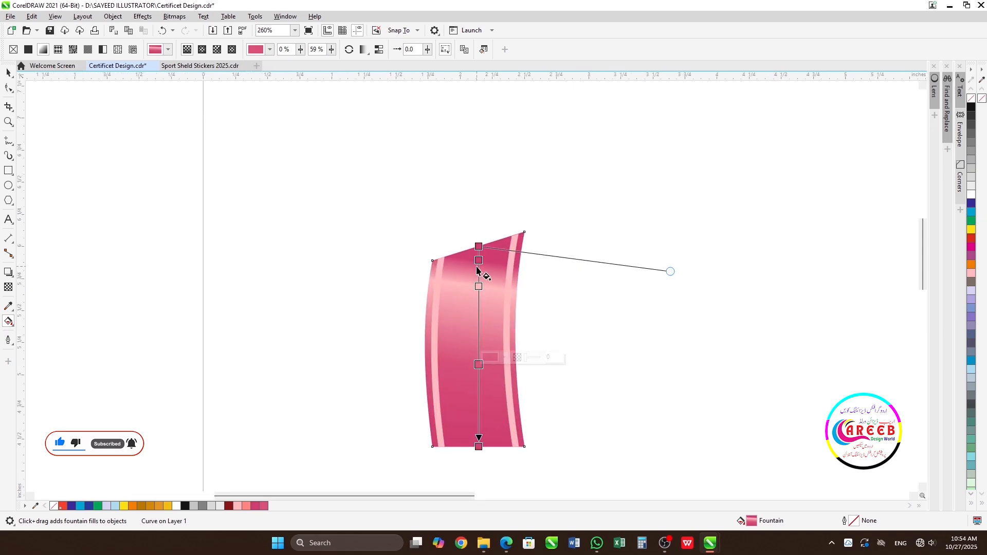
click(474, 286)
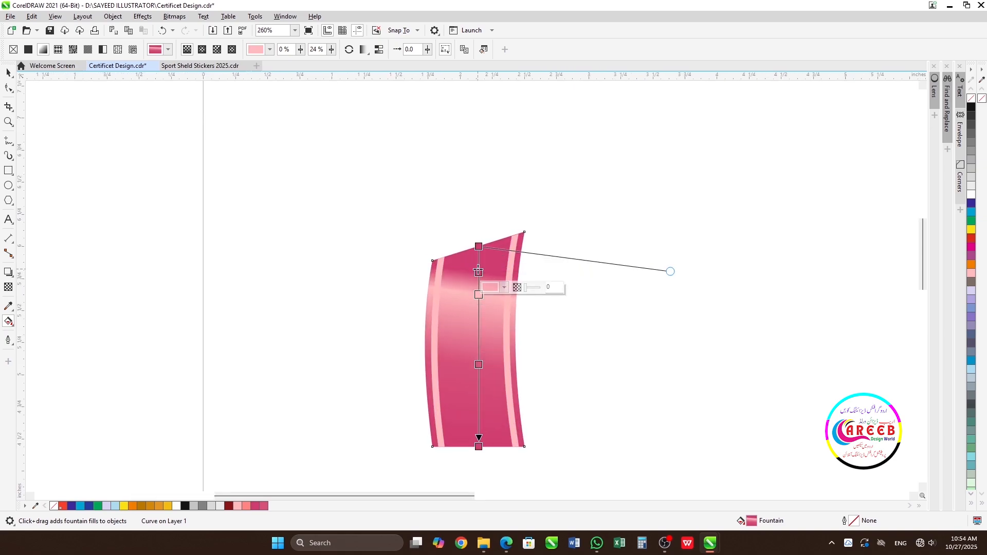
click(478, 271)
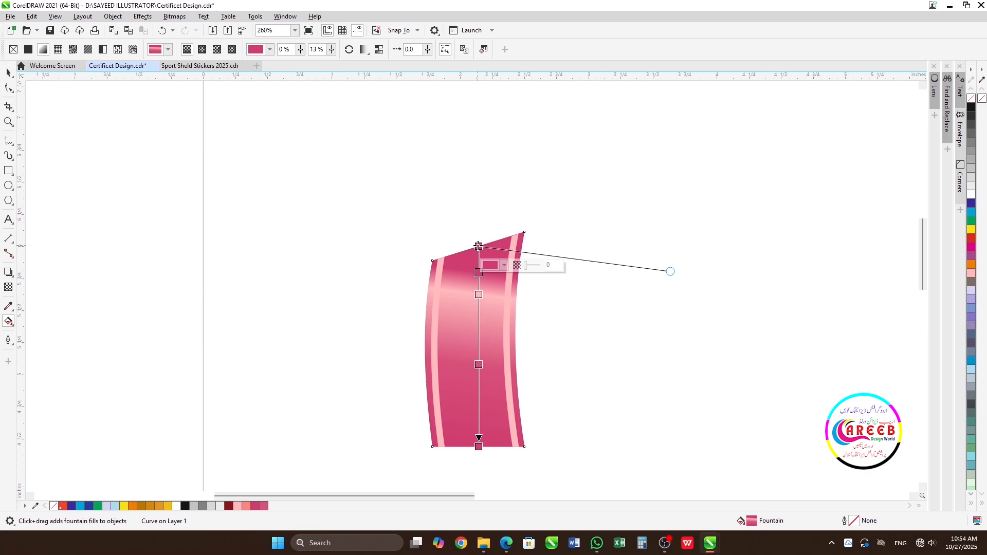
Group the panel with its two strips and create a horizontally mirrored copy adjoining its right side.
key(space)
drag(579, 225, 400, 440)
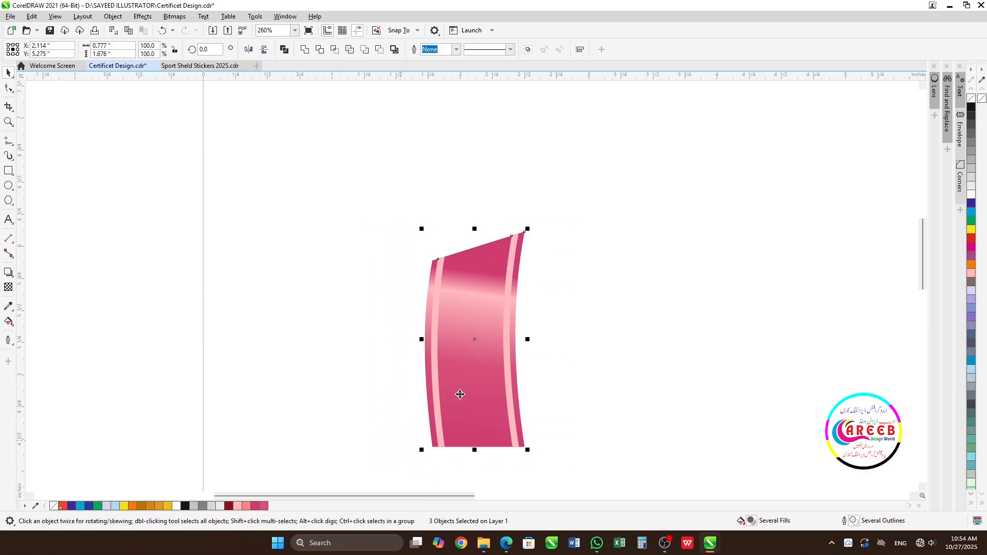
key(ctrl+g)
drag(421, 339, 547, 352)
right_click(547, 352)
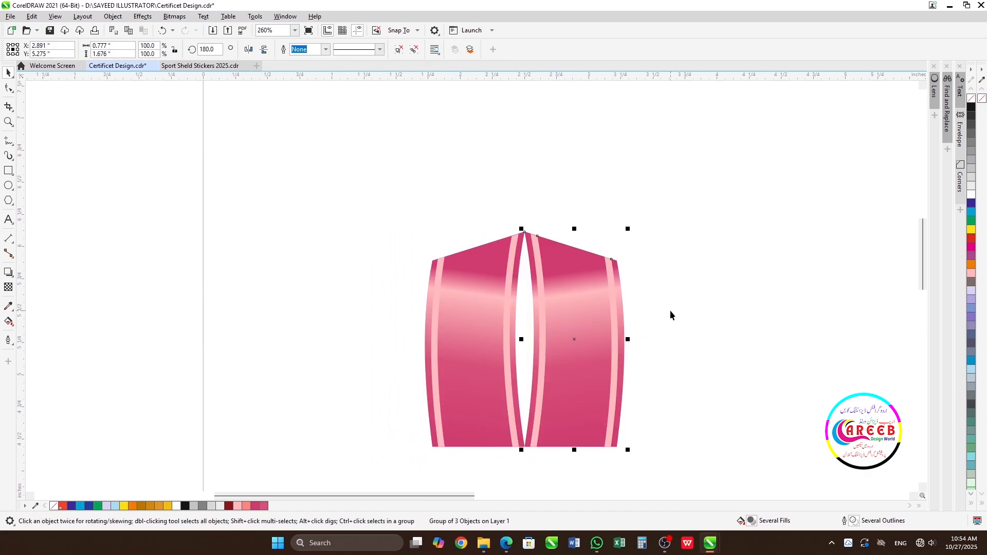
Draw a rectangle about 1.275 by 0.469 inches across the upper part of the two mirrored panels.
drag(677, 191, 381, 444)
click(9, 170)
drag(461, 233, 631, 293)
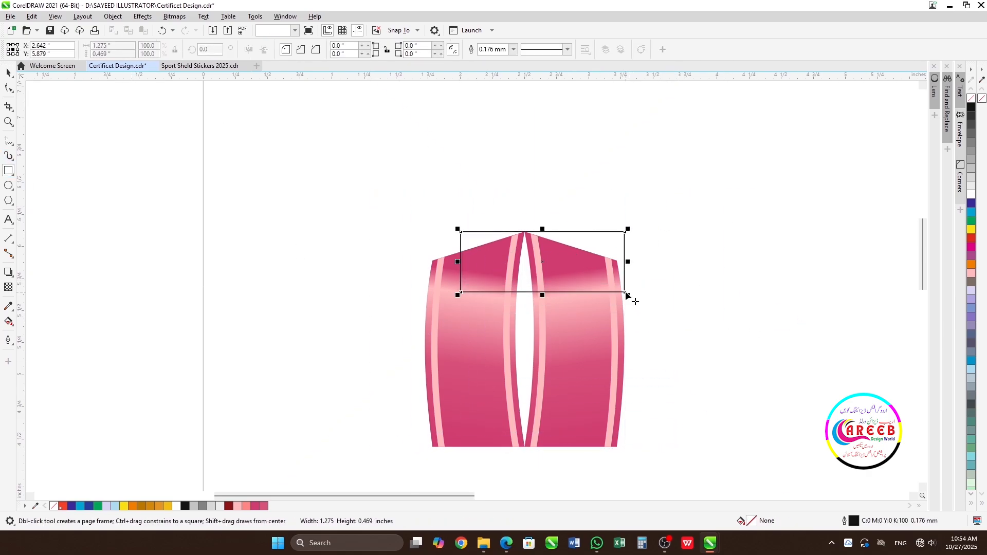
Use Smart Fill on the gap between the two panels within the rectangle, delete the rectangle, and select the filled wedge.
key(space)
click(11, 325)
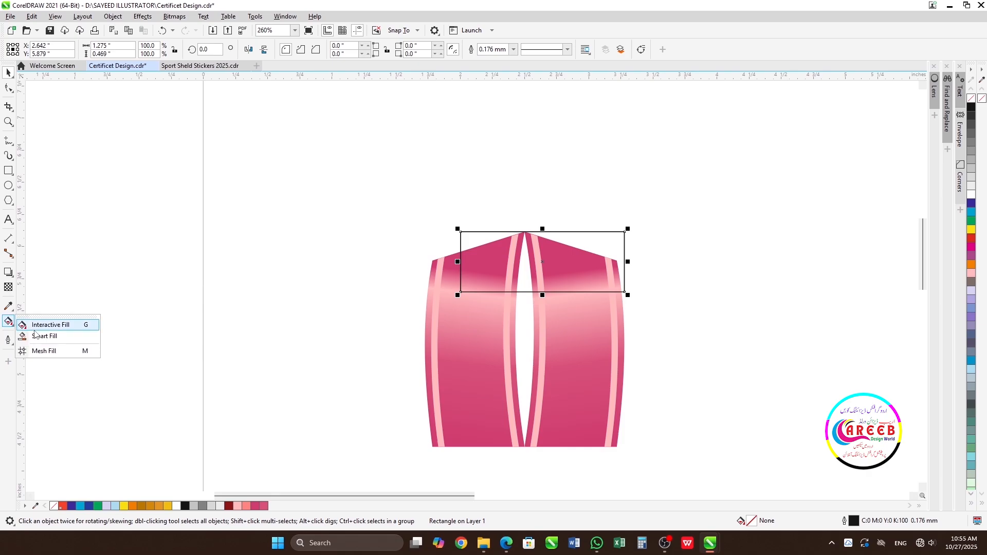
click(36, 332)
click(524, 262)
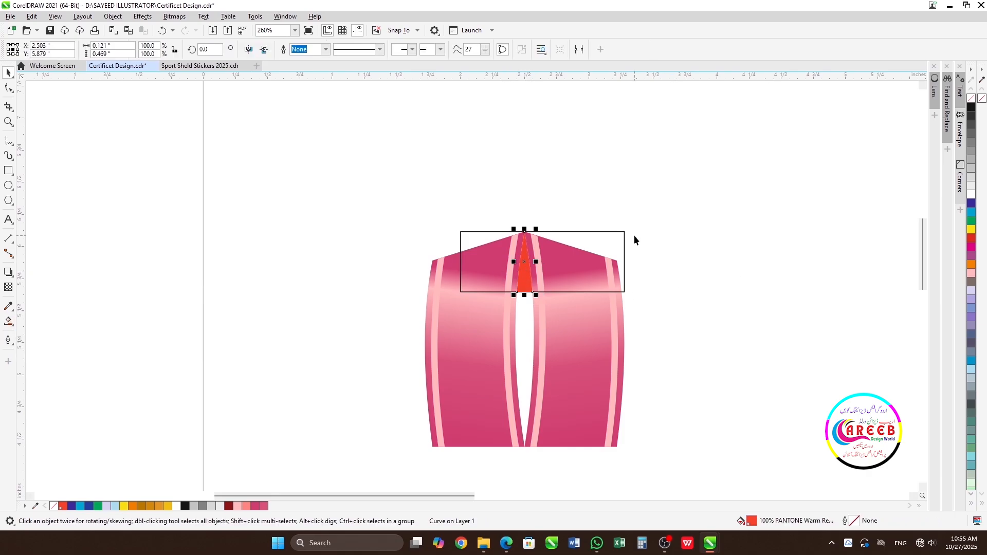
click(625, 234)
key(Delete)
click(523, 273)
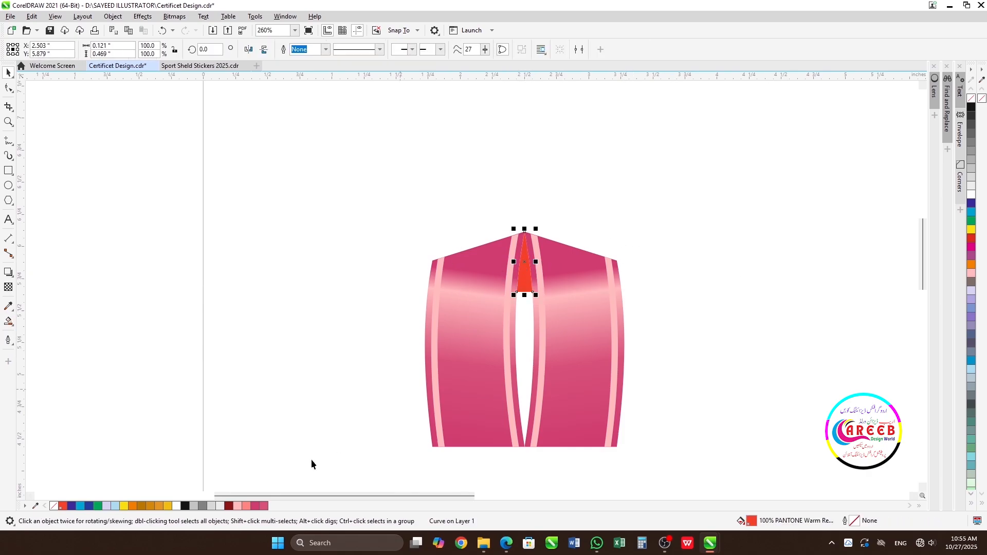
Fill the wedge between the panels with C4 M81 Y25 K10, widen it to about 0.229 inches and give it no outline.
click(264, 506)
right_click(263, 505)
scroll(471, 290, up, 3)
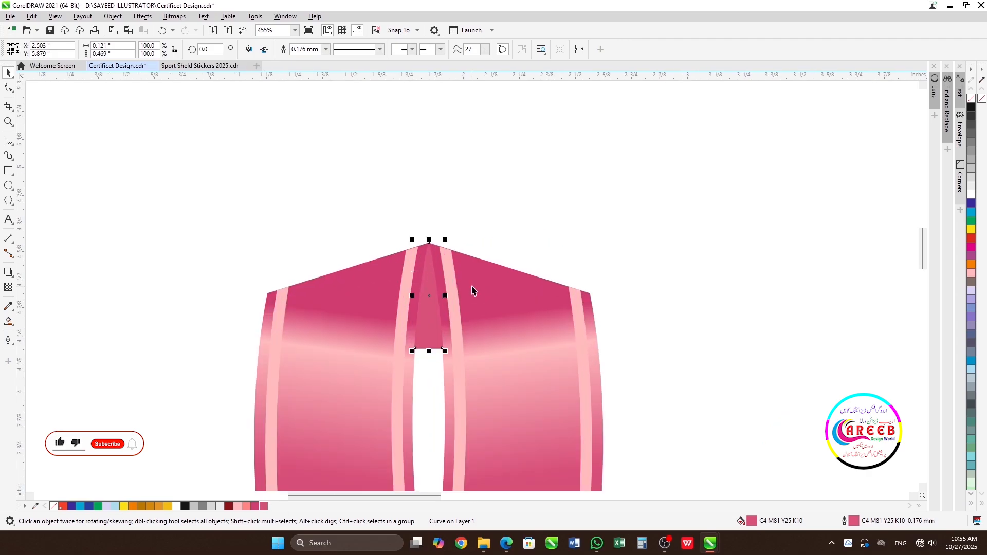
scroll(472, 290, up, 2)
mouse_move(432, 298)
mouse_down()
mouse_move(451, 302)
mouse_move(444, 294)
mouse_up()
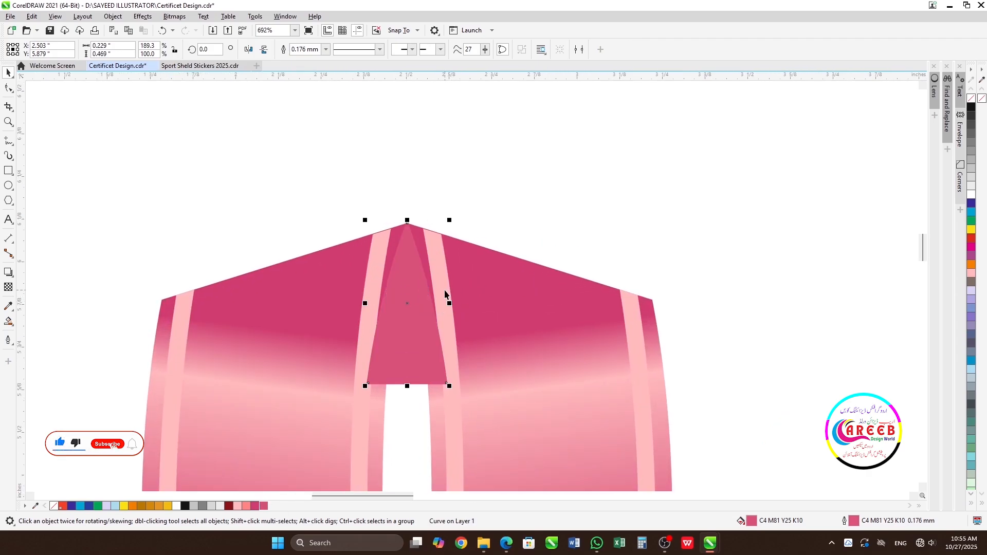
scroll(445, 294, up, 9)
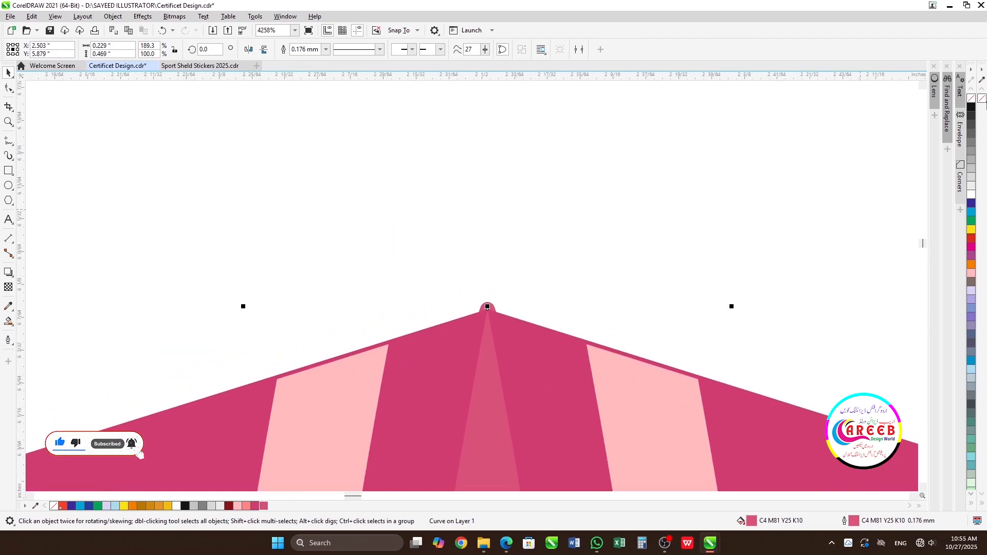
right_click(976, 99)
scroll(471, 288, down, 15)
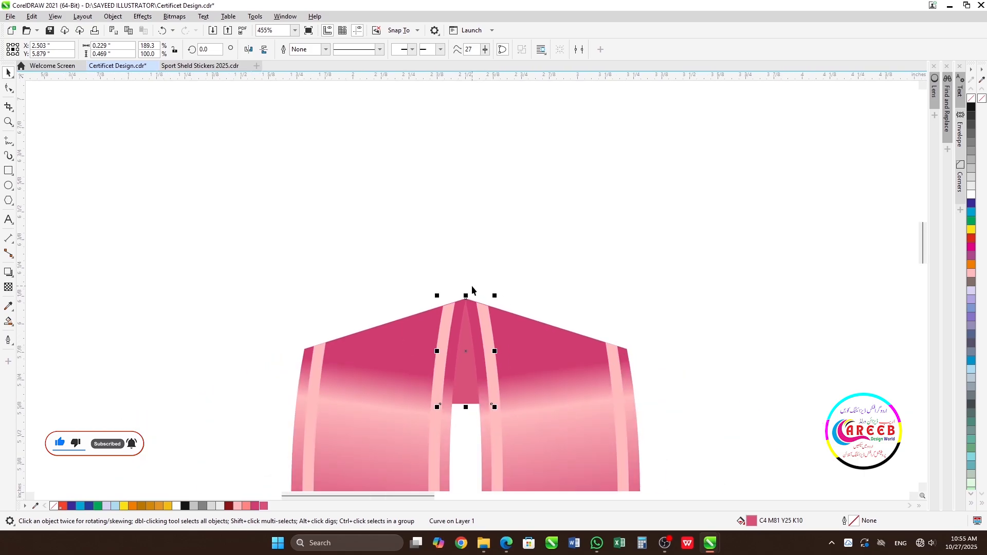
Shorten the wedge to about 0.387 inches from its lower edge and fill it with C4 M88 Y26 K11.
scroll(465, 300, up, 7)
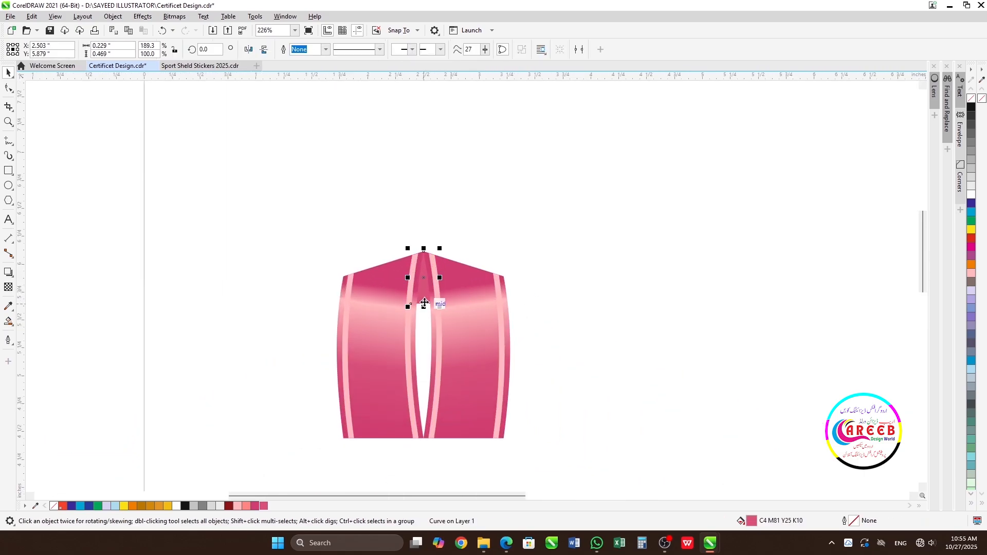
drag(472, 300, 473, 280)
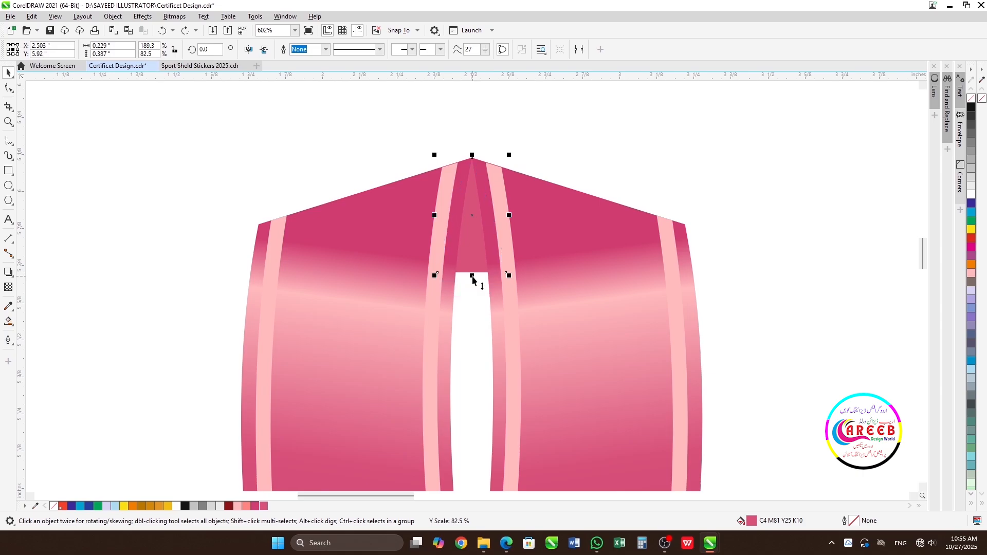
click(239, 506)
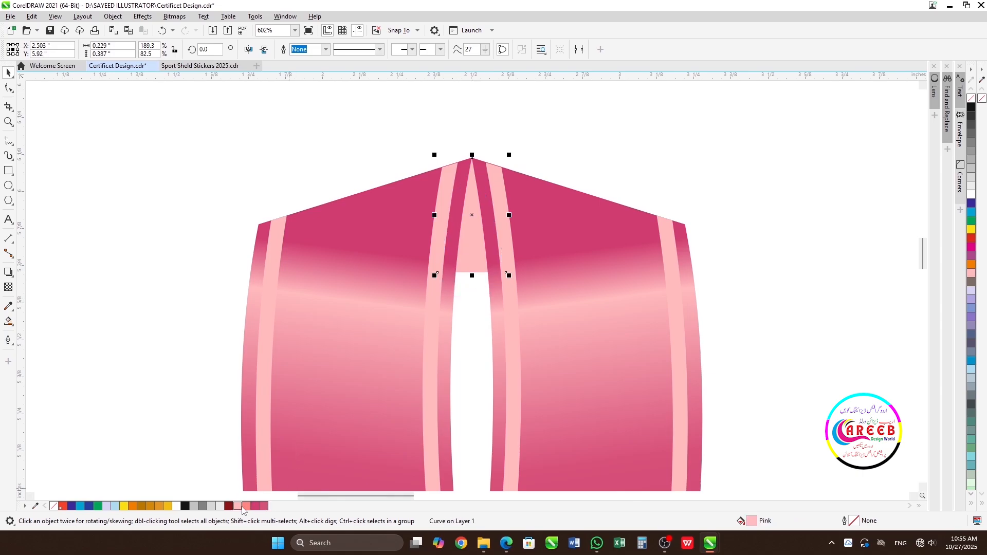
click(262, 506)
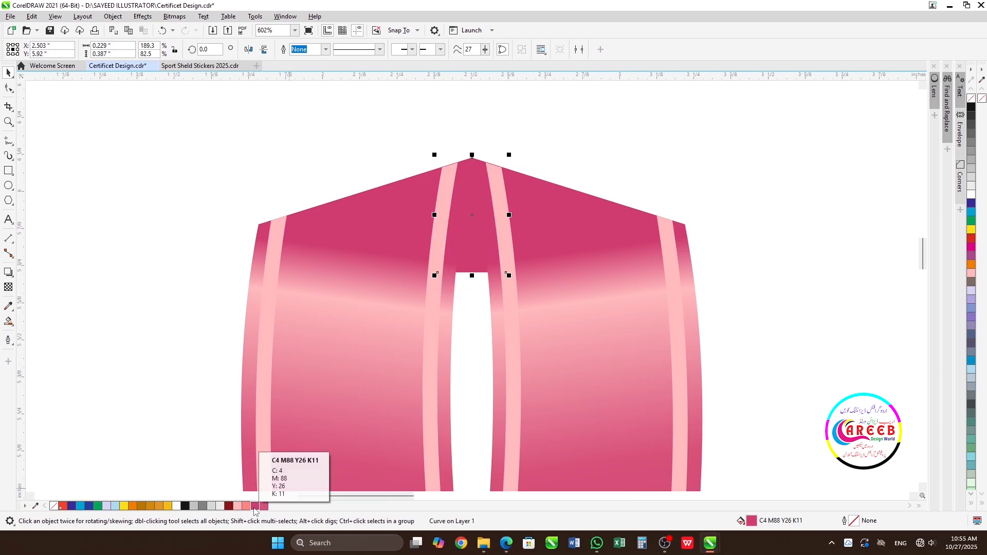
Group both panels with the wedge and place the group, scaled to 69%, near the page's upper middle.
scroll(479, 290, down, 4)
drag(598, 227, 305, 429)
key(ctrl+g)
scroll(491, 281, down, 3)
drag(490, 282, 550, 233)
click(600, 257)
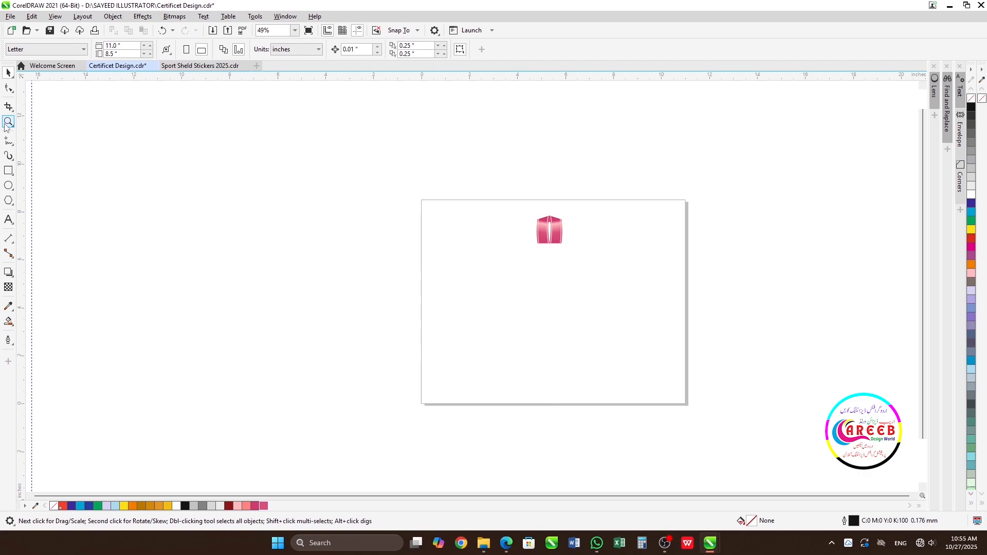
Draw a circle below the ribbon group, set it to 3 by 3 inches and centre it on the page.
click(9, 186)
drag(537, 295, 576, 334)
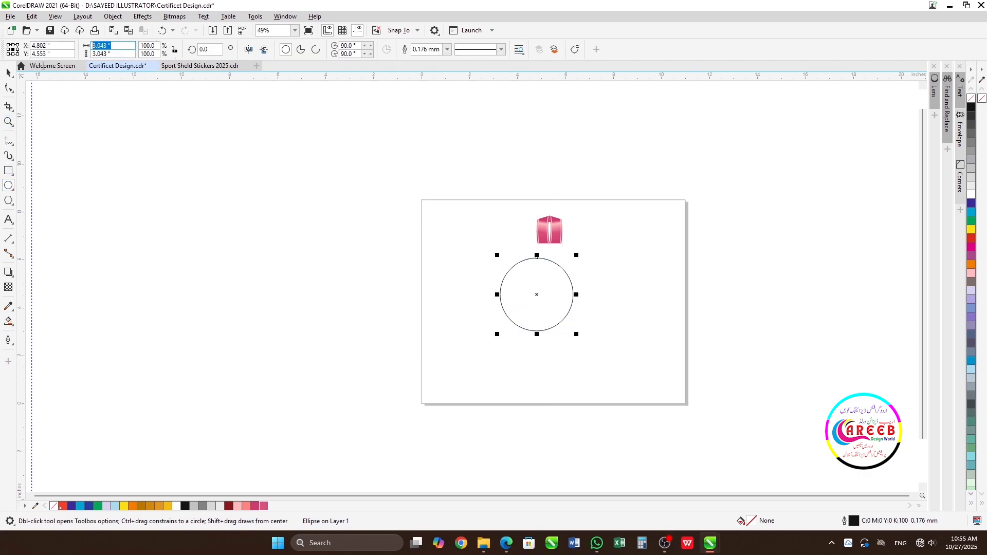
text(3)
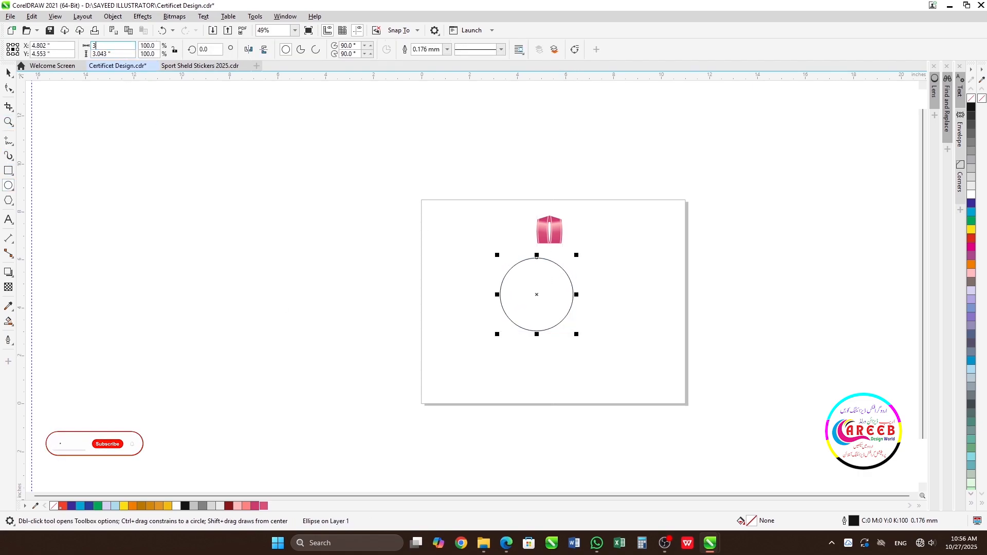
key(Tab)
text(3)
key(Return)
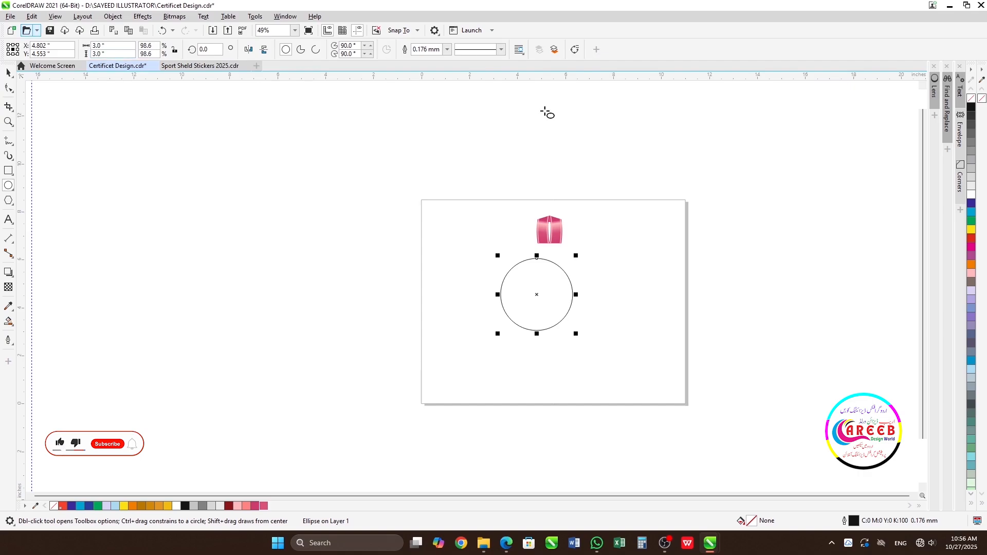
key(space)
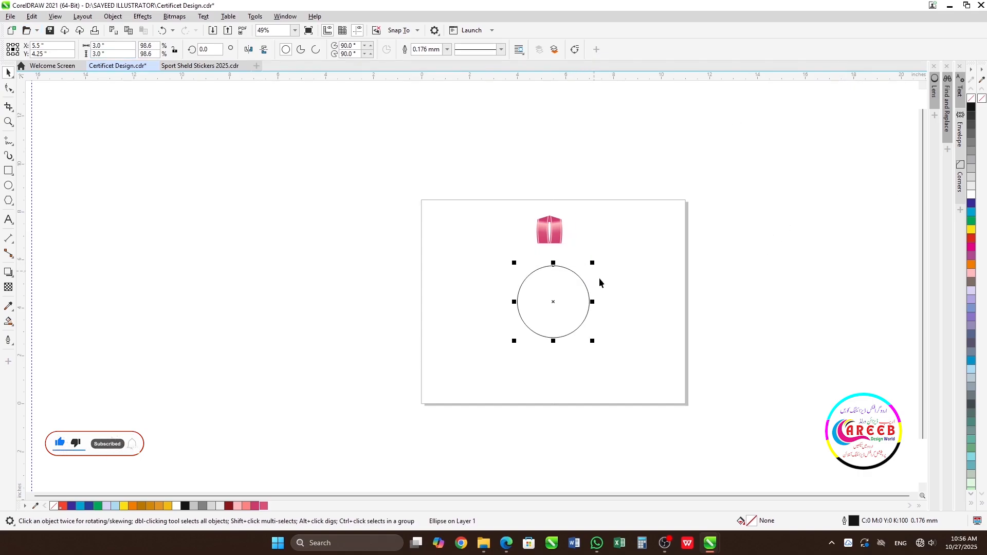
Move the ribbon group straight up until it straddles the page's upper edge, then deselect it.
scroll(599, 277, up, 2)
click(535, 266)
click(451, 206)
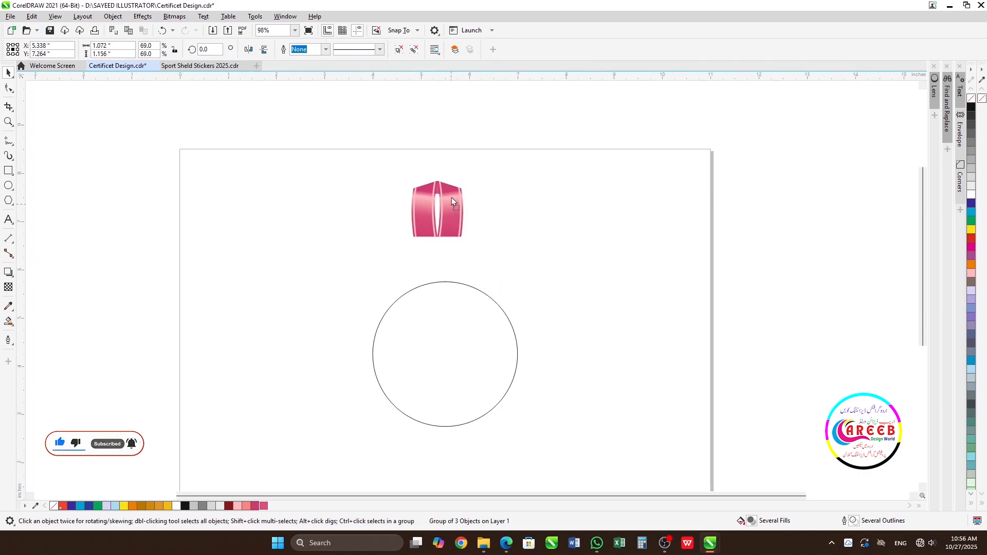
drag(452, 197, 550, 197)
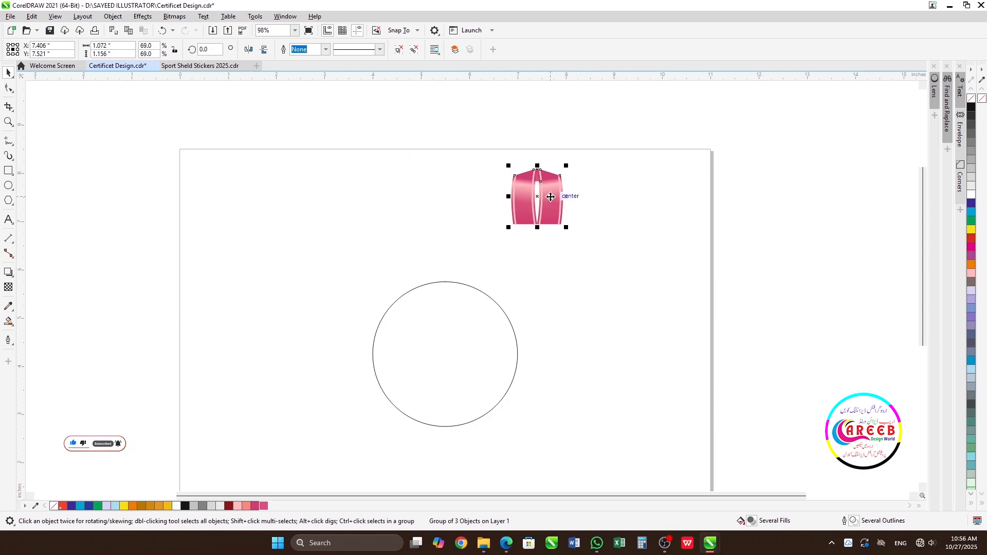
key(ctrl+z)
click(96, 197)
Draw a horizontal two-point line about 7.404 inches long and align its centre with the circle's centre both ways.
click(13, 146)
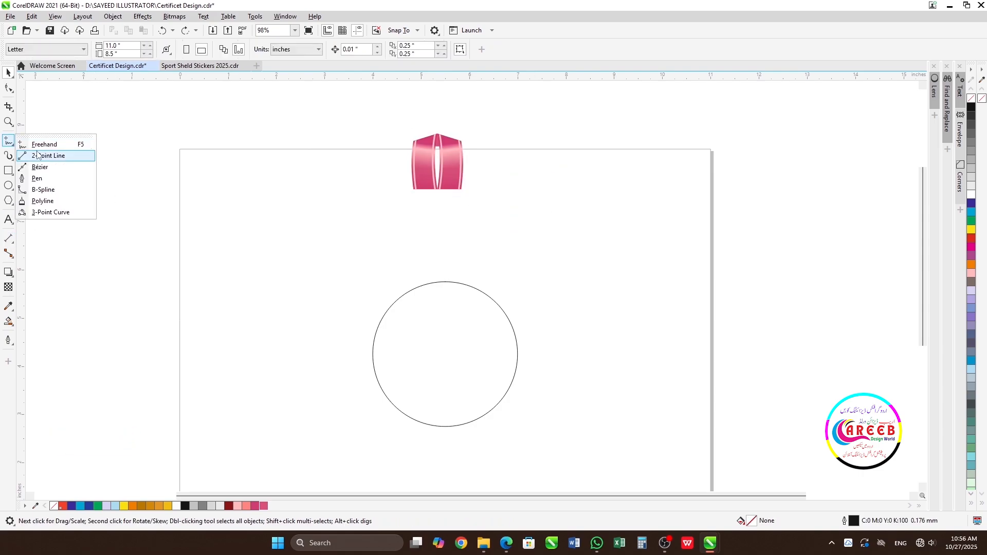
click(42, 157)
mouse_move(327, 323)
mouse_down()
mouse_move(648, 341)
mouse_move(685, 322)
mouse_up()
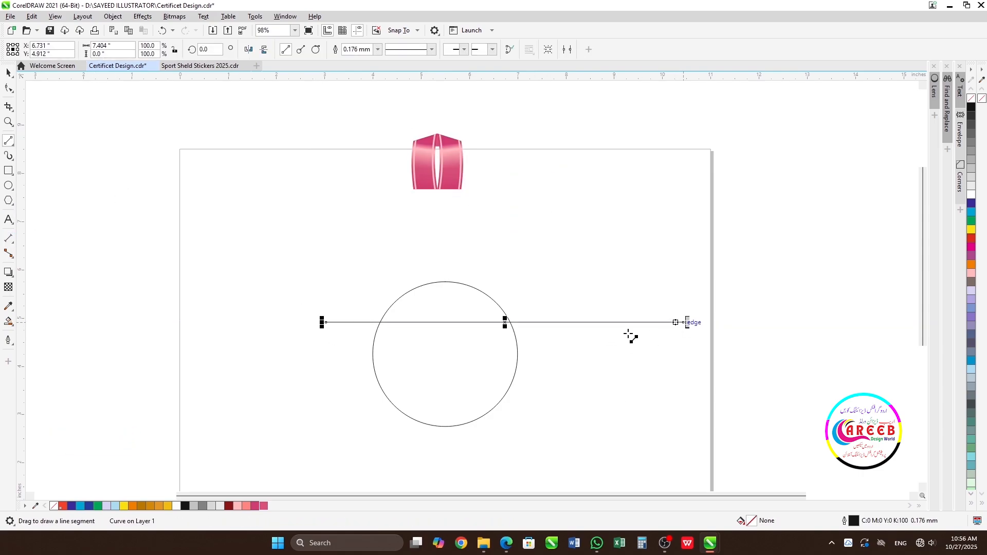
key(space)
shift+click(456, 386)
key(c)
key(e)
Create a copy of the line rotated 30 degrees about its centre and repeat it four times for six crossing lines.
click(573, 324)
click(563, 354)
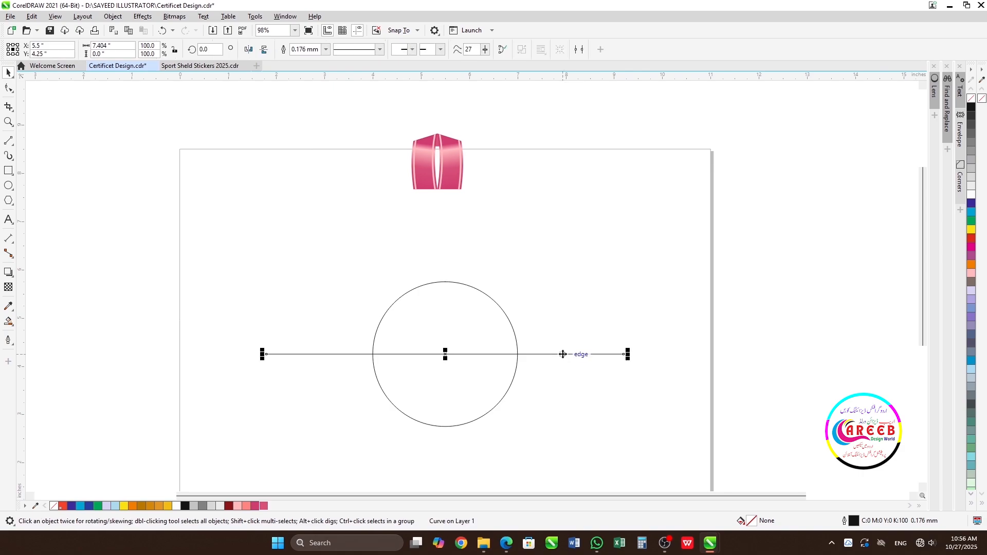
click(562, 354)
drag(632, 354, 582, 272)
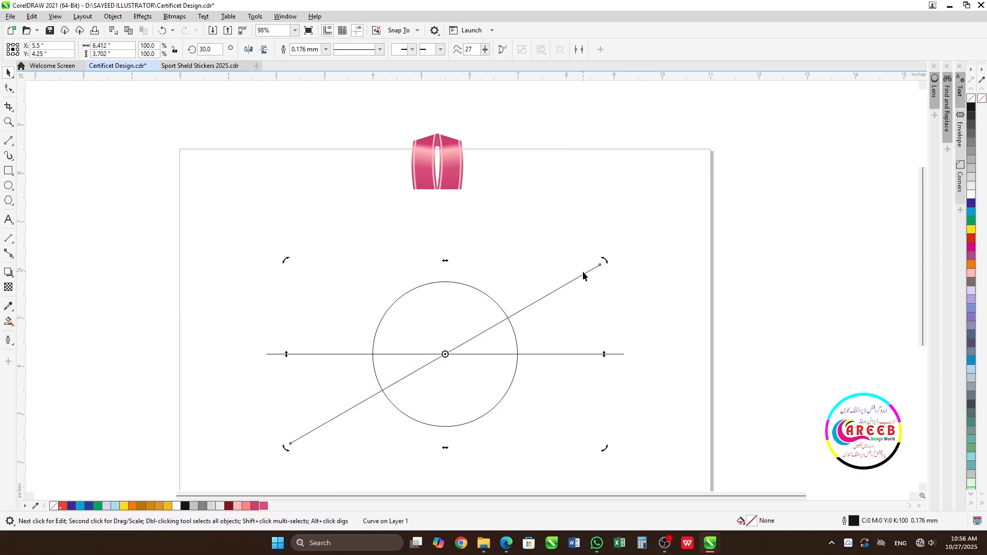
key(ctrl+d)
key(ctrl+d)
key(ctrl+d)
key(ctrl+d)
click(655, 251)
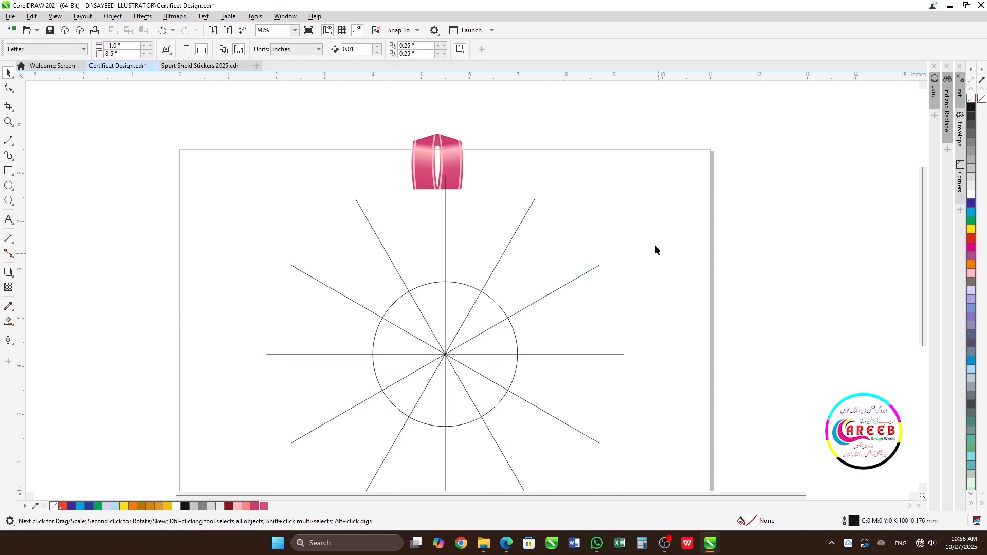
Move the ribbon group above the page and group the six crossing lines.
scroll(479, 294, down, 3)
drag(465, 220, 501, 172)
click(291, 205)
click(447, 288)
key(Delete)
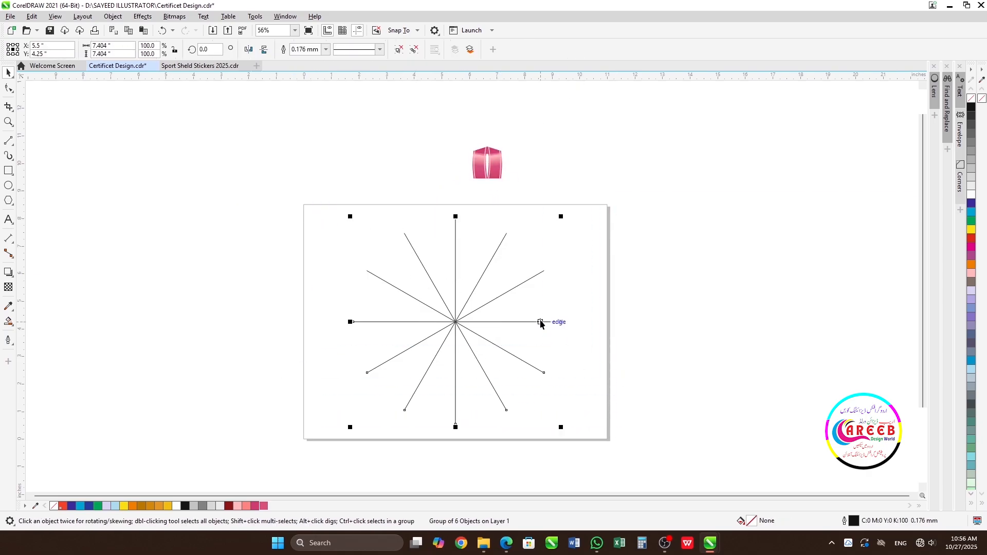
key(ctrl+z)
Resize the circle to 4 by 4 inches.
scroll(504, 290, up, 2)
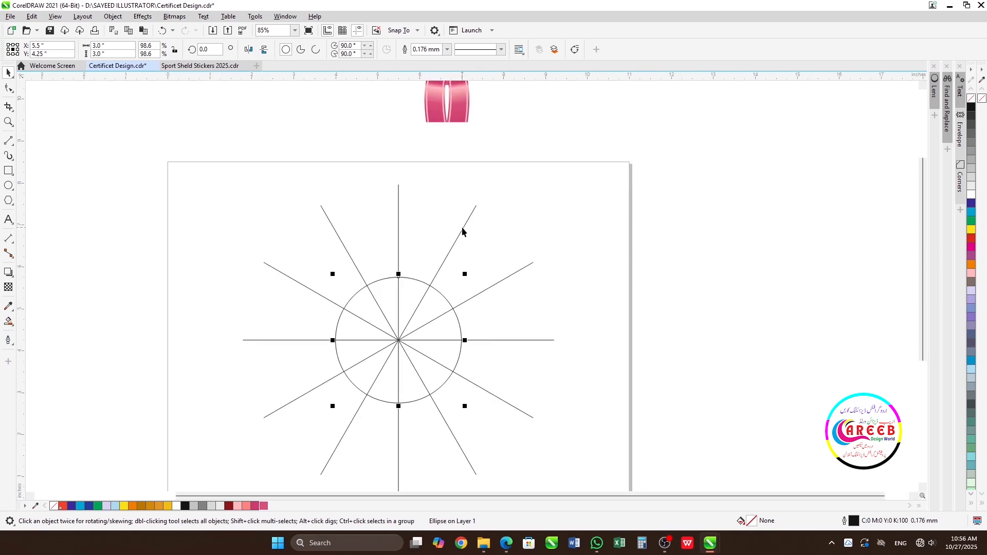
click(111, 46)
key(Return)
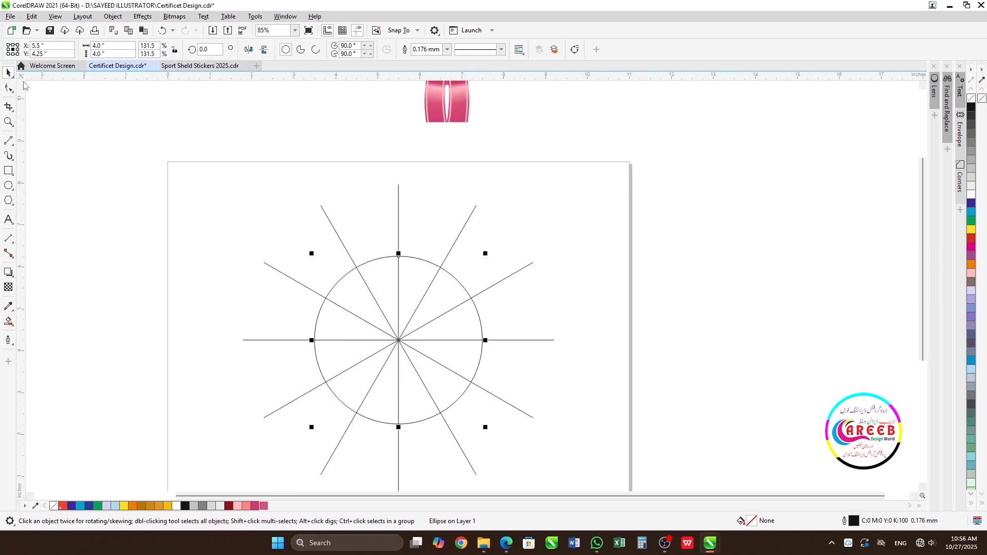
Rotate the line group by half a sector so the circle's vertical axis falls midway between two lines.
click(468, 220)
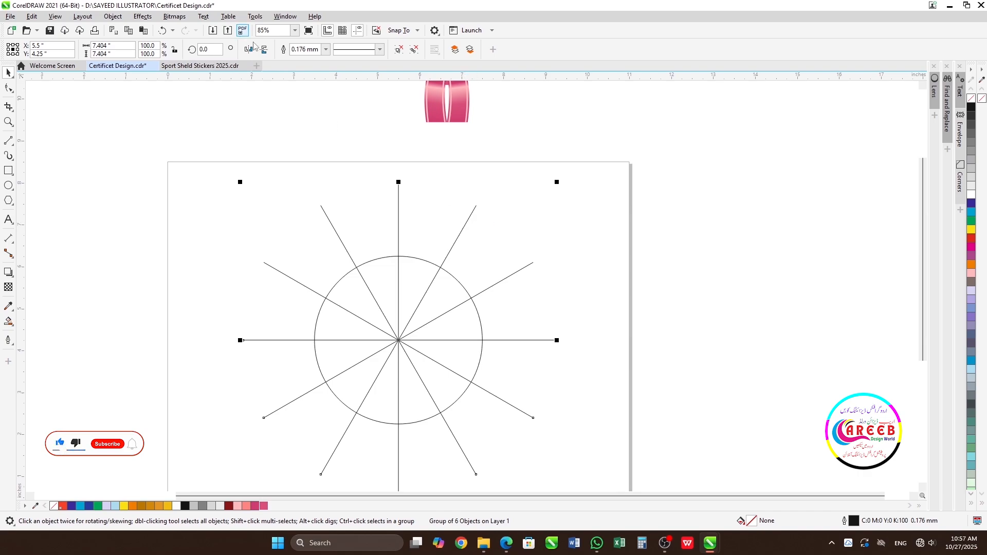
click(464, 227)
drag(558, 183, 503, 172)
Move the ribbon group onto the circle's upper edge between the two uppermost lines, centred at X 5.5 and Y 6.612 inches.
drag(448, 103, 411, 247)
scroll(362, 222, up, 5)
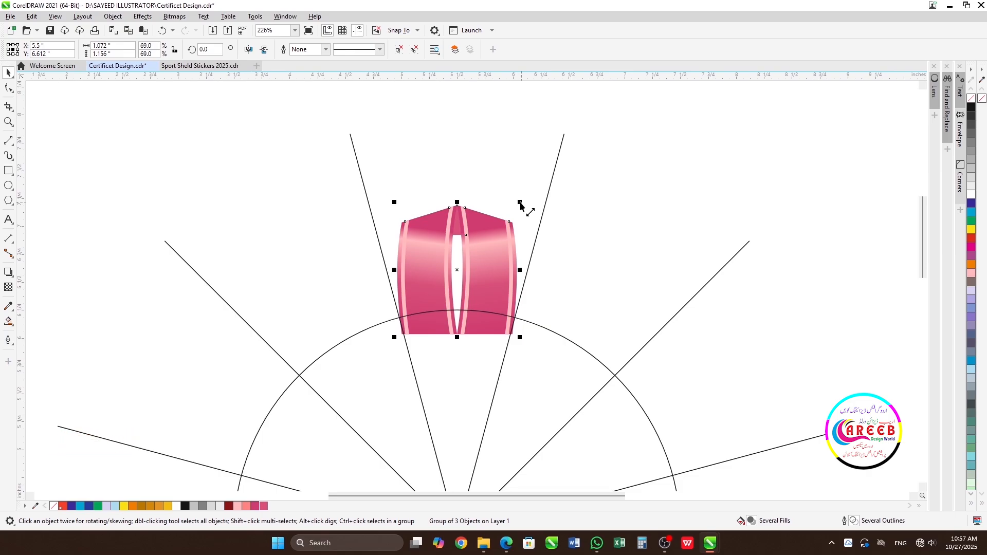
scroll(472, 286, up, 3)
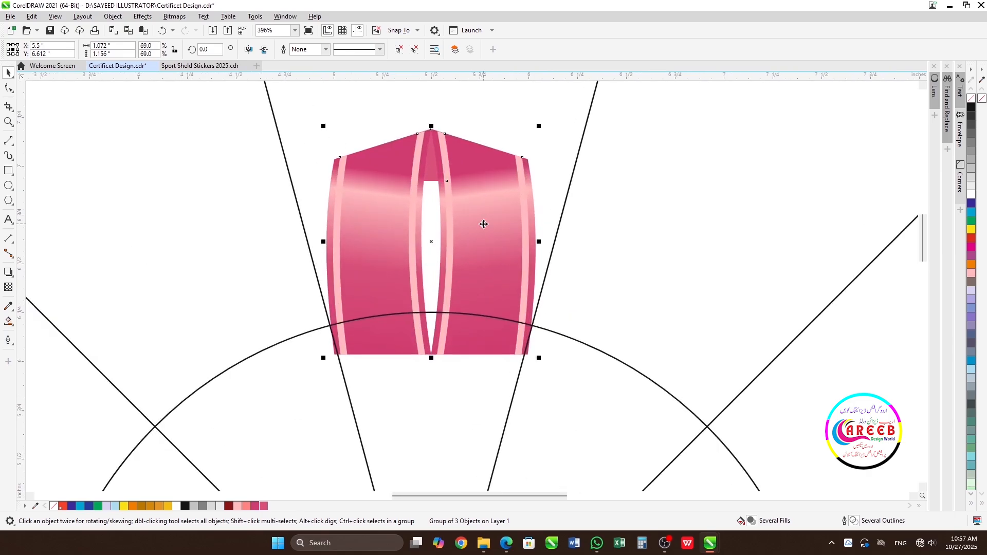
key(Down)
key(Down)
key(Down)
key(Down)
key(Down)
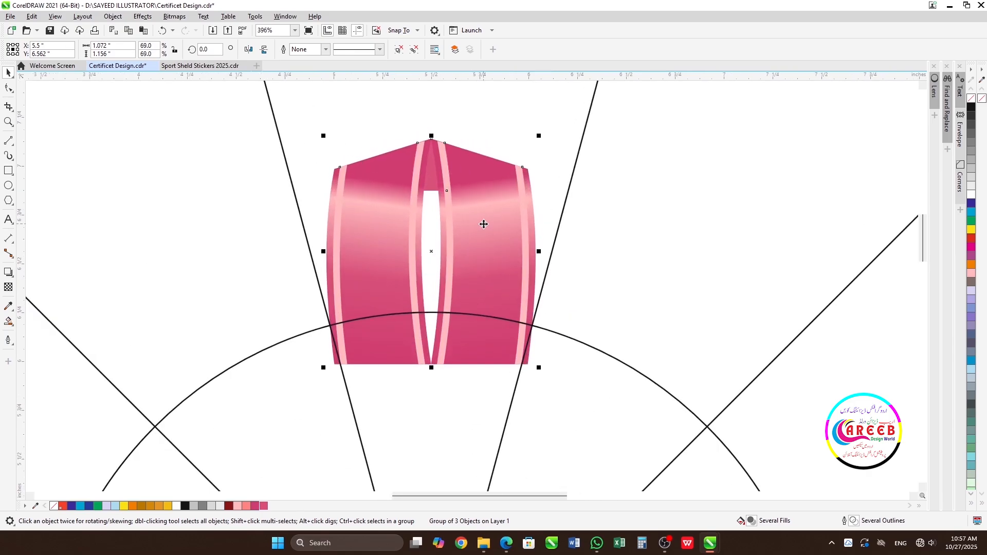
key(Up)
key(Up)
key(Up)
key(Up)
key(Up)
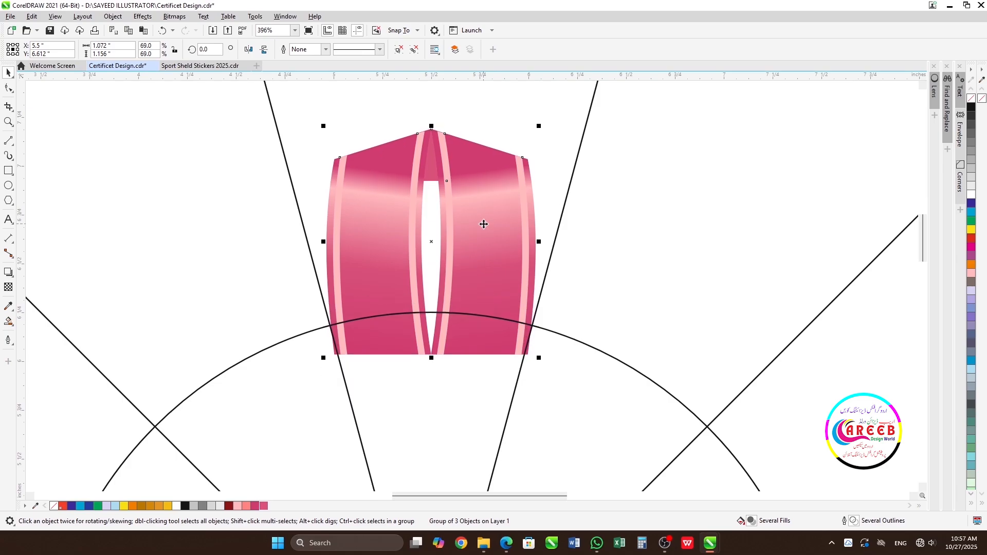
Place the ribbon group's rotation centre exactly on the intersection of the lines at the circle's centre.
scroll(484, 224, down, 3)
scroll(472, 287, down, 2)
click(474, 286)
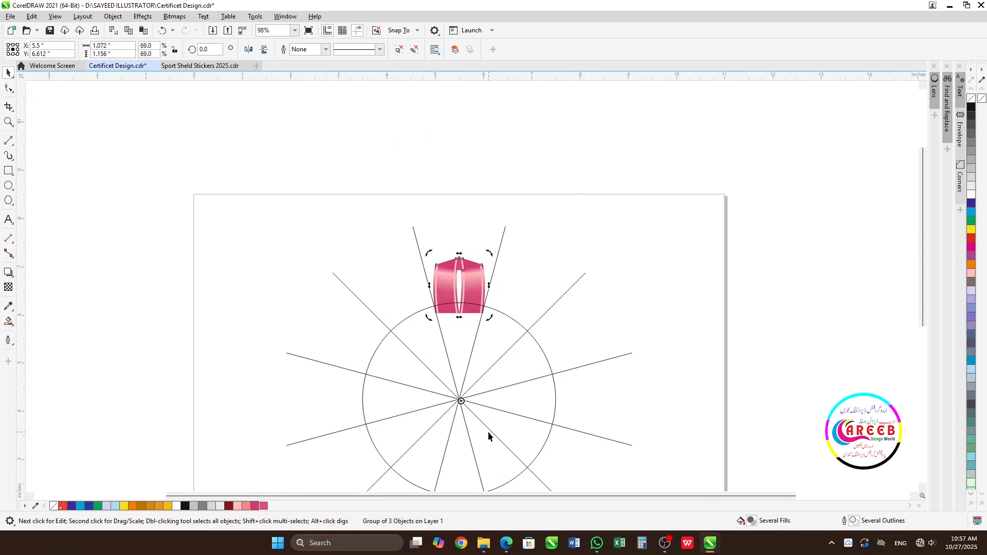
scroll(486, 412, down, 2)
scroll(470, 284, up, 3)
drag(475, 266, 472, 262)
Create a copy of the ribbon rotated 30 degrees about the circle's centre and repeat it ten times for a ring of twelve.
scroll(475, 288, down, 3)
drag(493, 177, 438, 205)
key(ctrl+r)
key(ctrl+r)
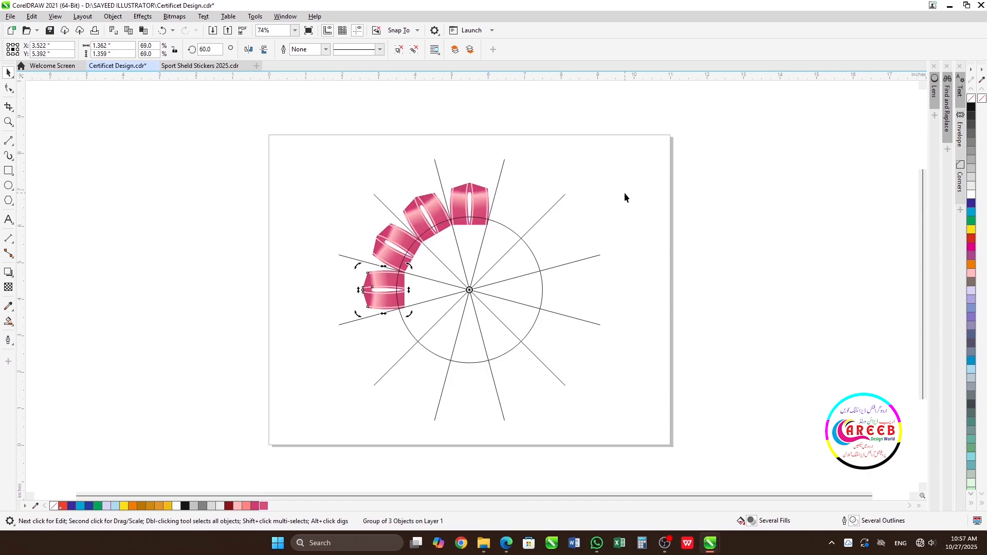
key(ctrl+r)
key(ctrl+r)
key(ctrl+r)
key(ctrl+r)
key(ctrl+r)
key(ctrl+r)
key(ctrl+r)
key(ctrl+r)
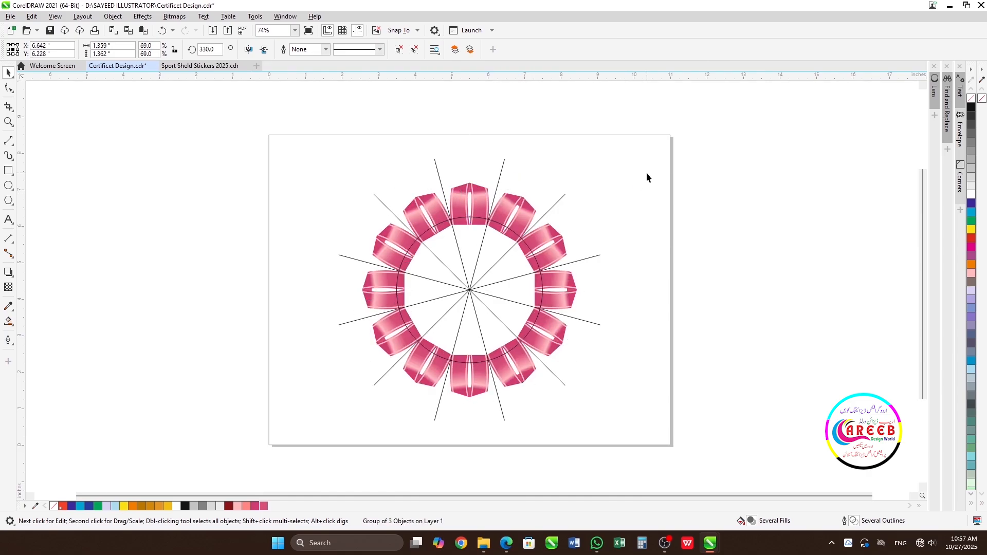
Delete the group of crossing guide lines.
click(504, 164)
drag(503, 164, 146, 186)
key(Delete)
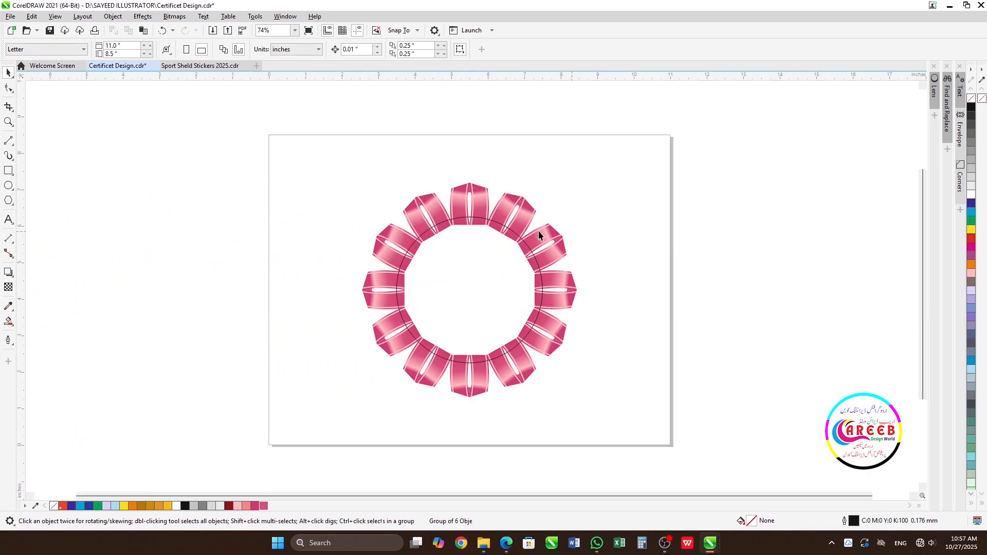
Apply C4 M81 Y25 K10 to both the fill and the outline of the central circle.
click(506, 226)
click(265, 507)
right_click(264, 507)
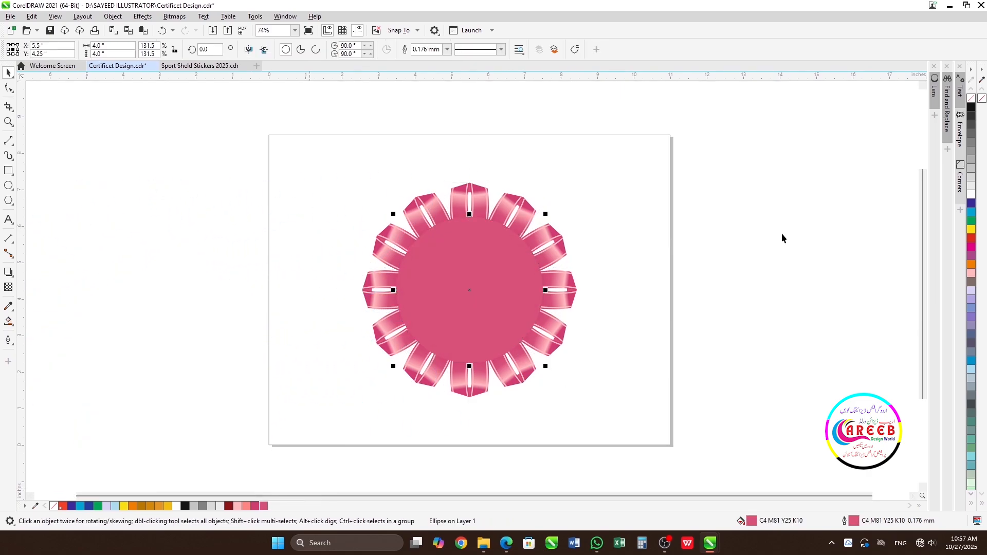
Enlarge the central circle from its centre to about 4.369 inches in diameter.
click(746, 223)
click(501, 272)
drag(547, 216, 558, 210)
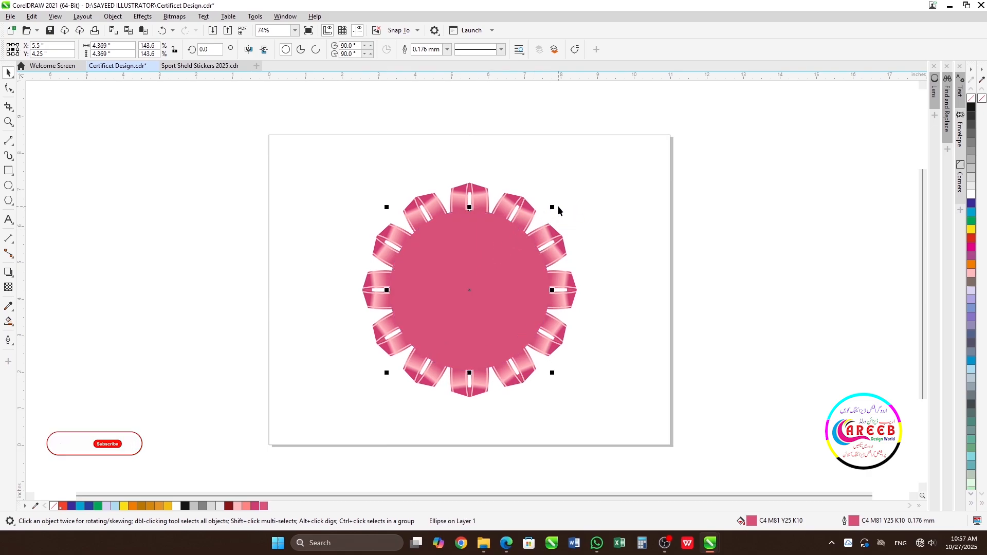
scroll(508, 269, up, 1)
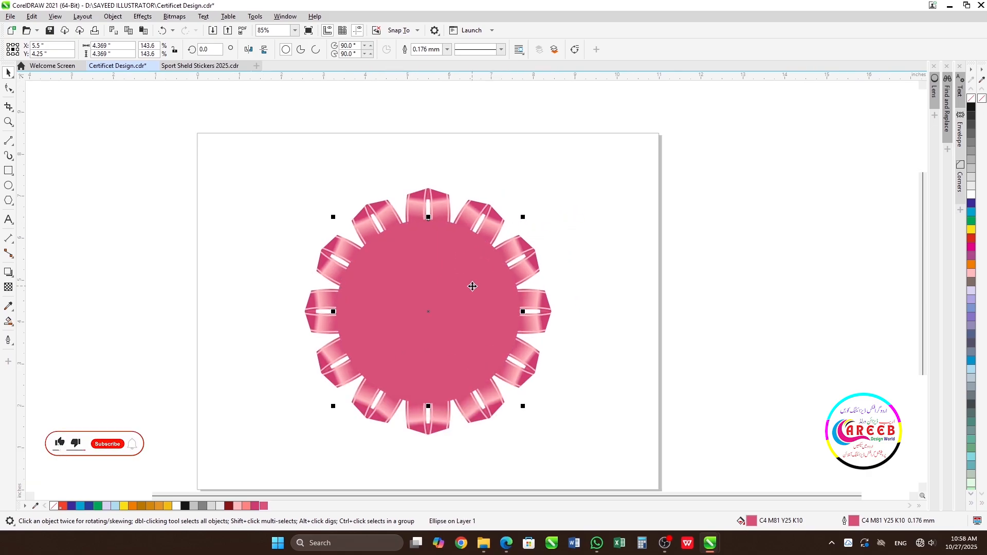
Make a smaller concentric copy of the central circle, about 3.957 inches in diameter, and fill it with Pink.
drag(523, 217, 517, 223)
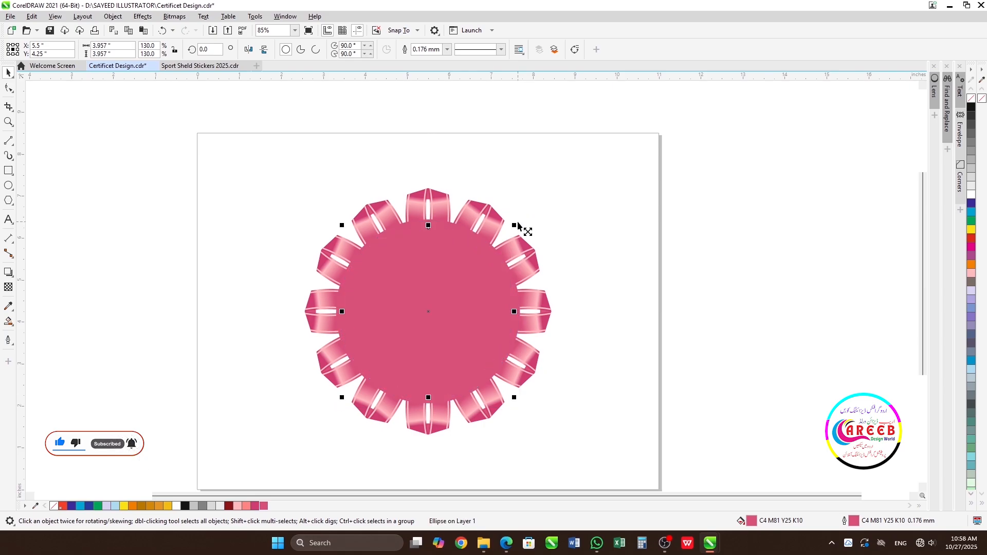
click(246, 506)
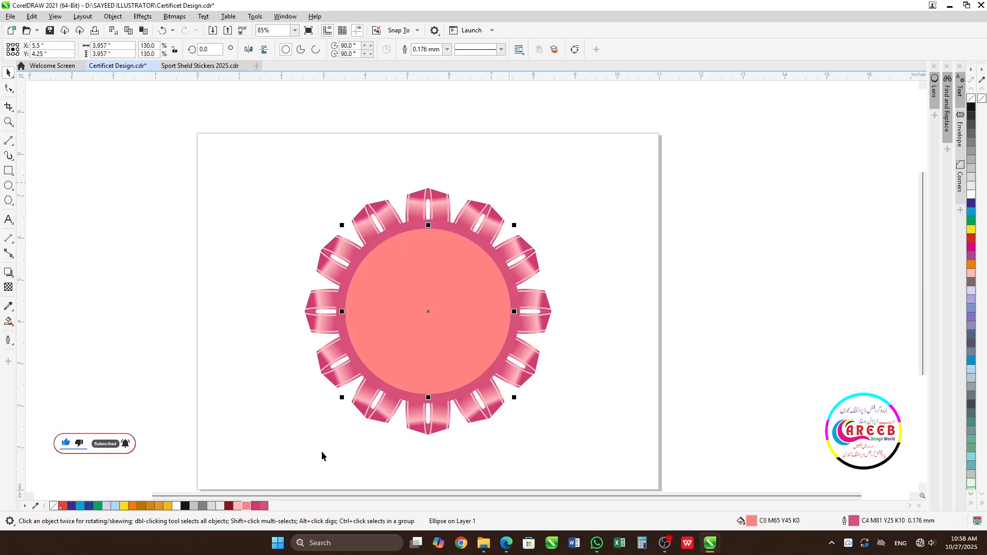
click(238, 508)
Enlarge the pink circle from its centre to about 4.122 inches in diameter.
scroll(472, 282, up, 2)
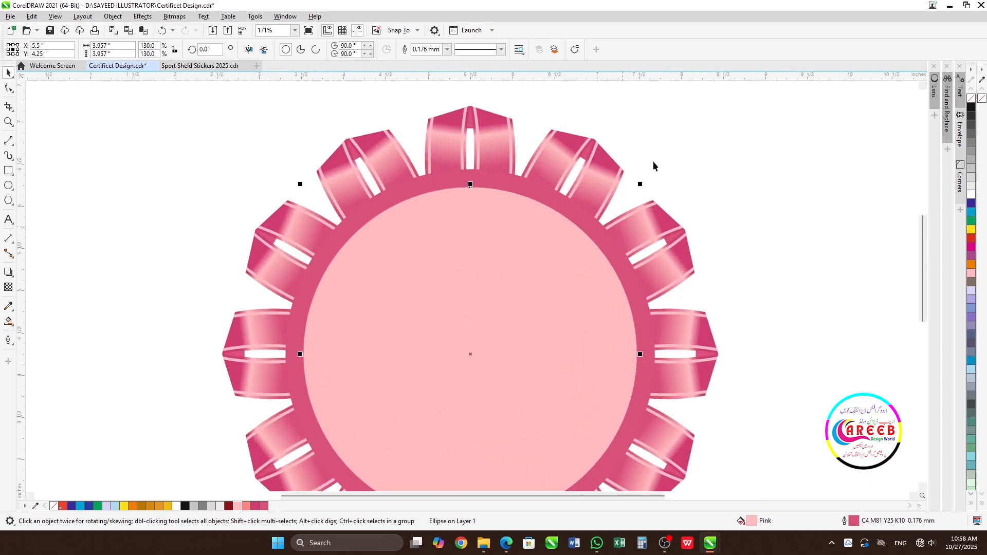
mouse_move(641, 184)
mouse_down()
mouse_move(657, 184)
mouse_move(649, 178)
mouse_up()
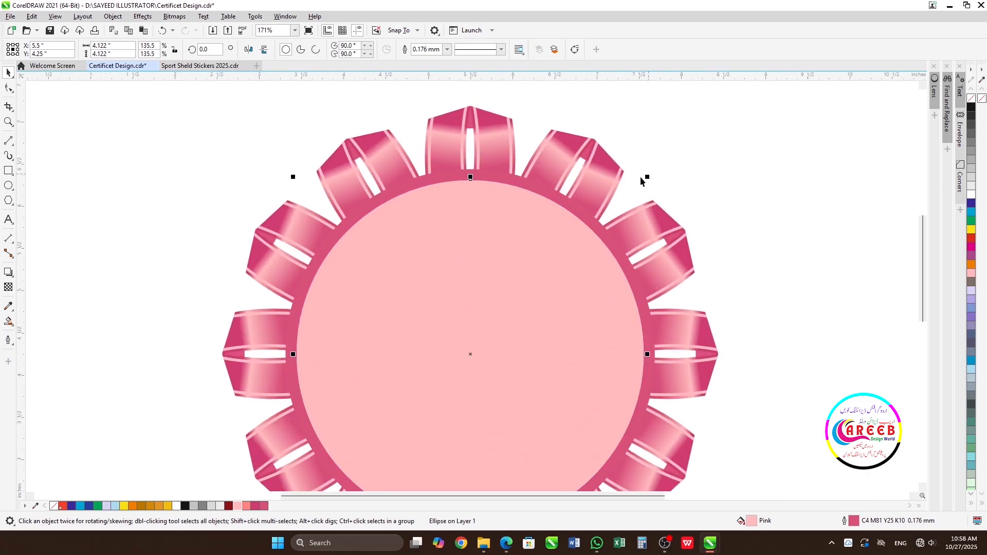
scroll(560, 265, down, 2)
click(561, 261)
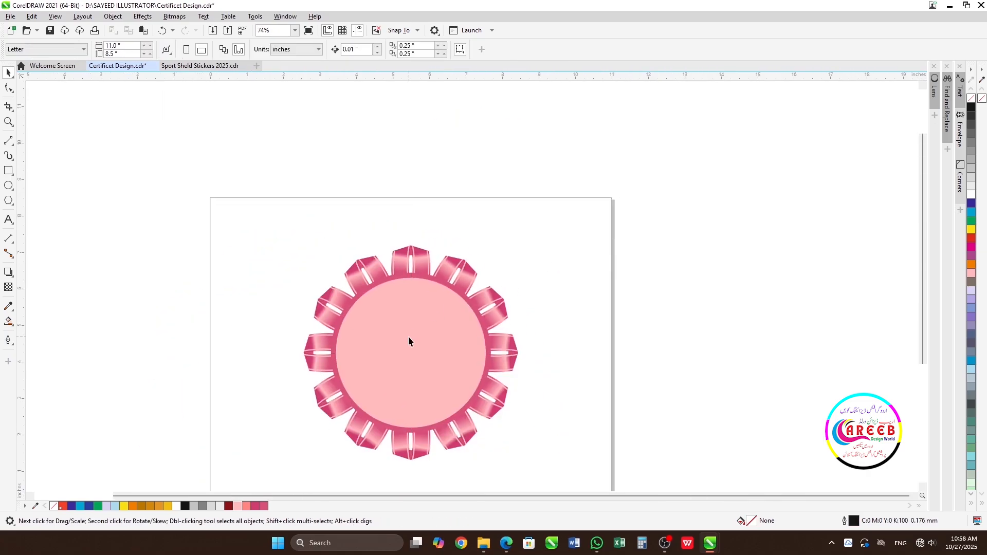
Make a concentric copy of the pink circle about 3.957 inches in diameter and make its fill and outline white.
click(411, 353)
scroll(411, 353, up, 2)
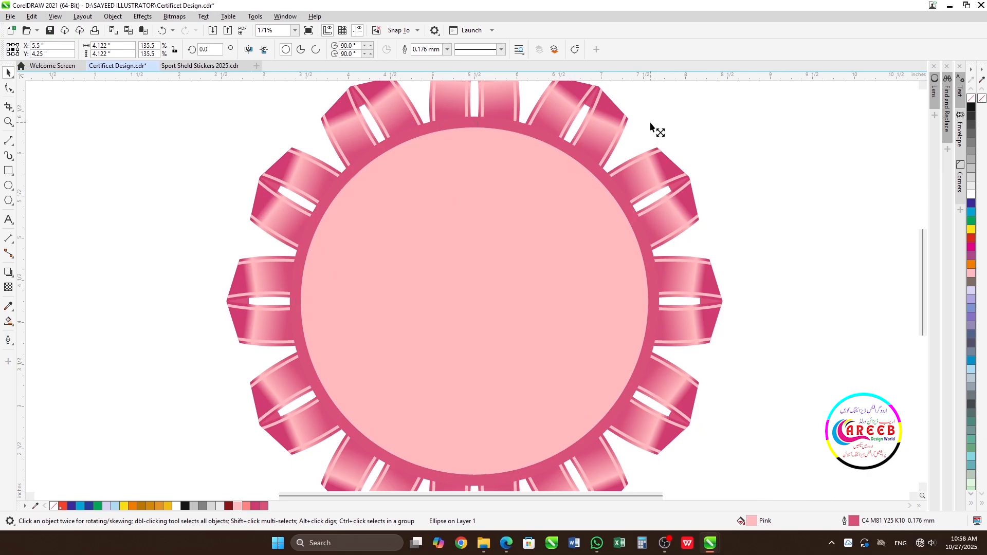
drag(655, 122, 648, 127)
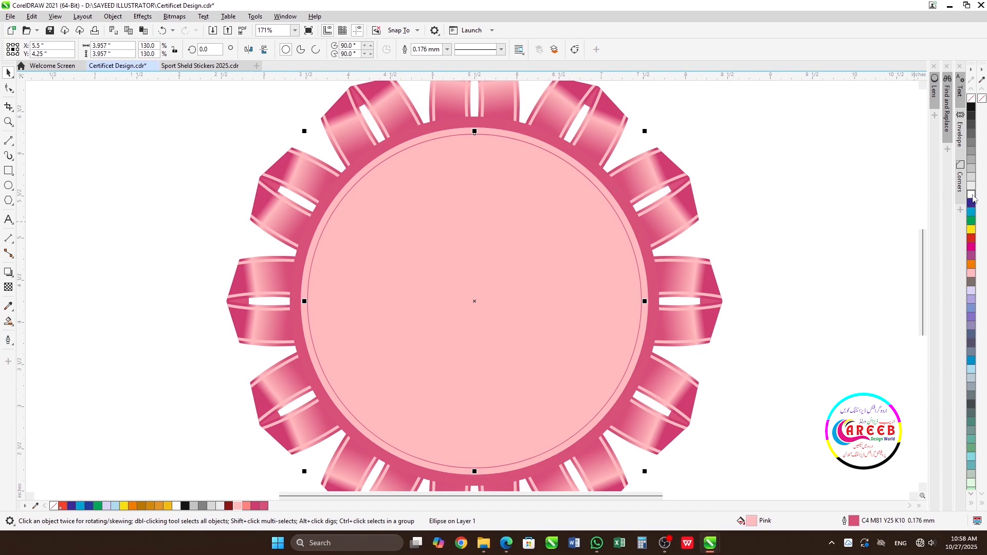
click(971, 195)
scroll(479, 288, down, 3)
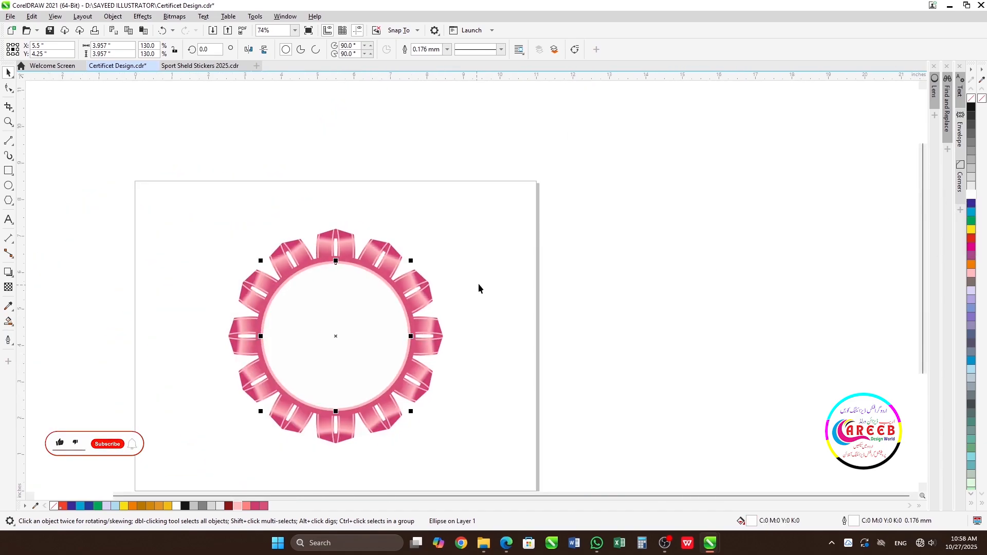
click(479, 284)
Centre the cake image on the page and scale it from its centre to about 2.527 by 2.452 inches.
scroll(479, 283, up, 2)
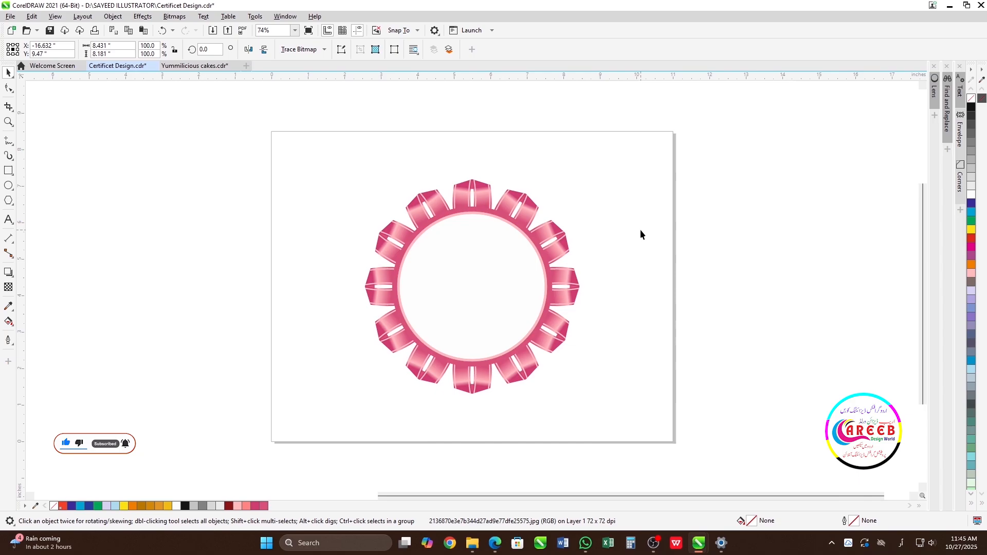
key(p)
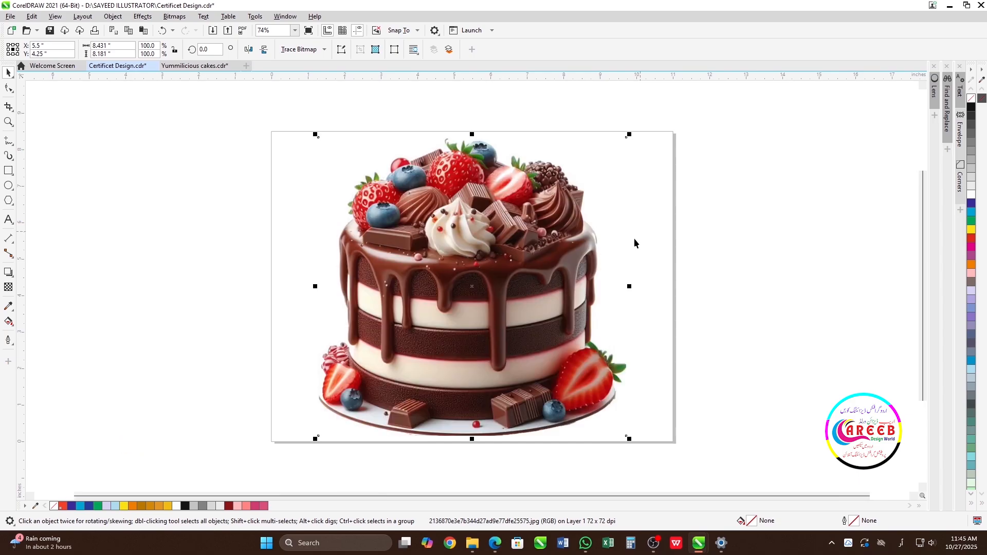
drag(630, 136, 521, 238)
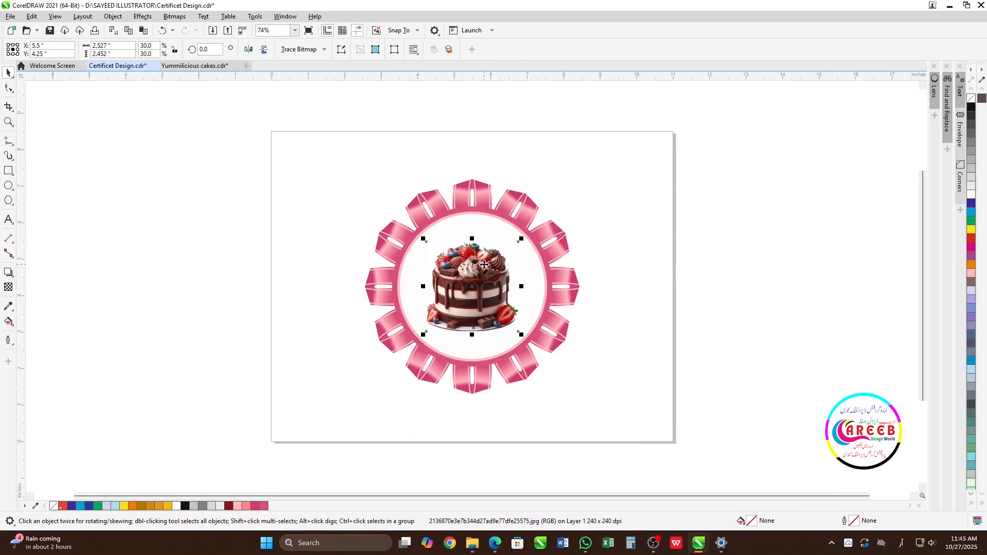
PowerClip the cake image inside the white circle.
scroll(481, 256, up, 1)
drag(467, 315, 494, 373)
scroll(466, 260, down, 1)
click(553, 405)
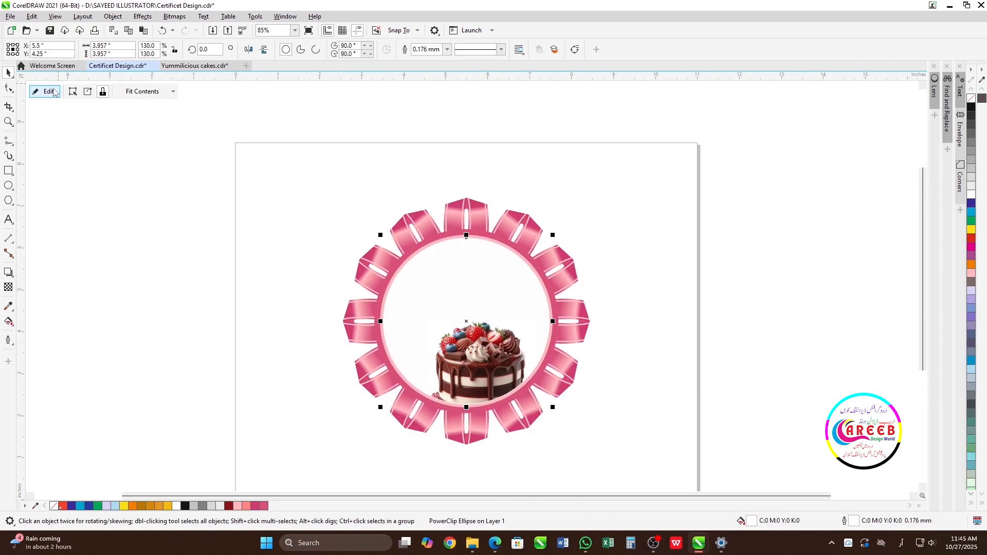
Edit the PowerClip contents to move the cake into the upper part of the white circle, and finish editing.
click(53, 91)
drag(497, 350, 491, 277)
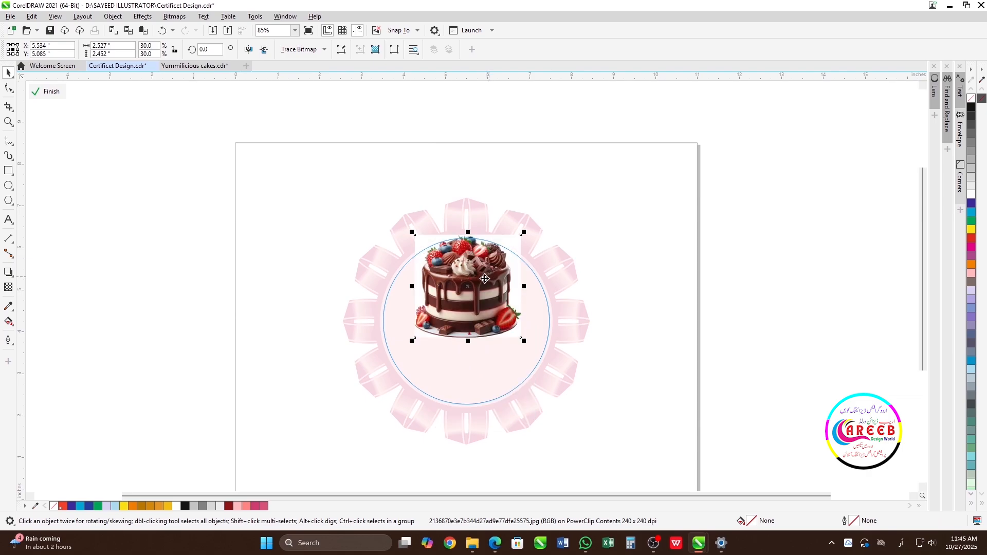
scroll(473, 286, up, 3)
key(Down)
key(Down)
key(Down)
key(Down)
key(Down)
key(Down)
key(Down)
key(Down)
key(Down)
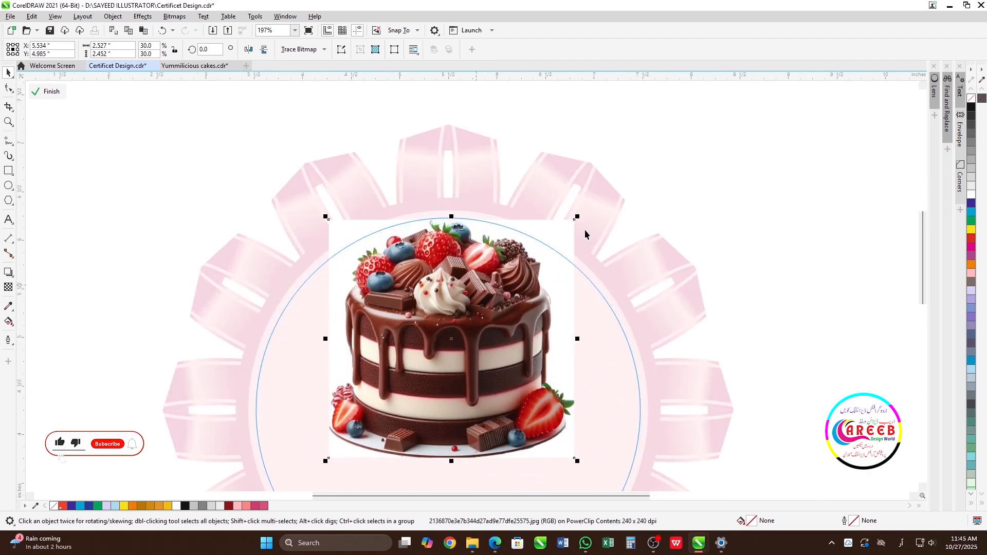
click(47, 91)
Move the "Yummilicious Bakes" text into the white circle directly beneath the cake.
scroll(539, 258, down, 4)
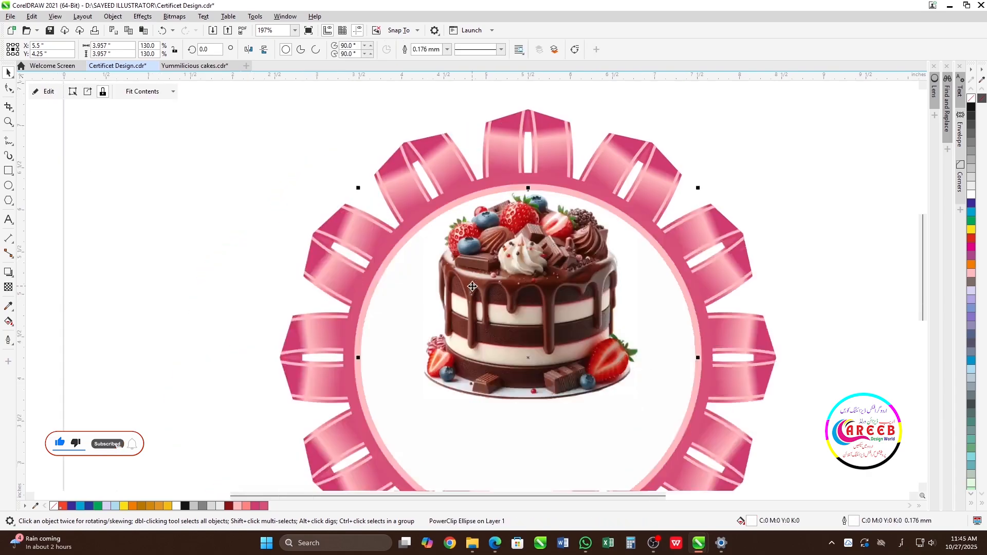
drag(546, 287, 267, 389)
click(280, 370)
drag(291, 364, 536, 442)
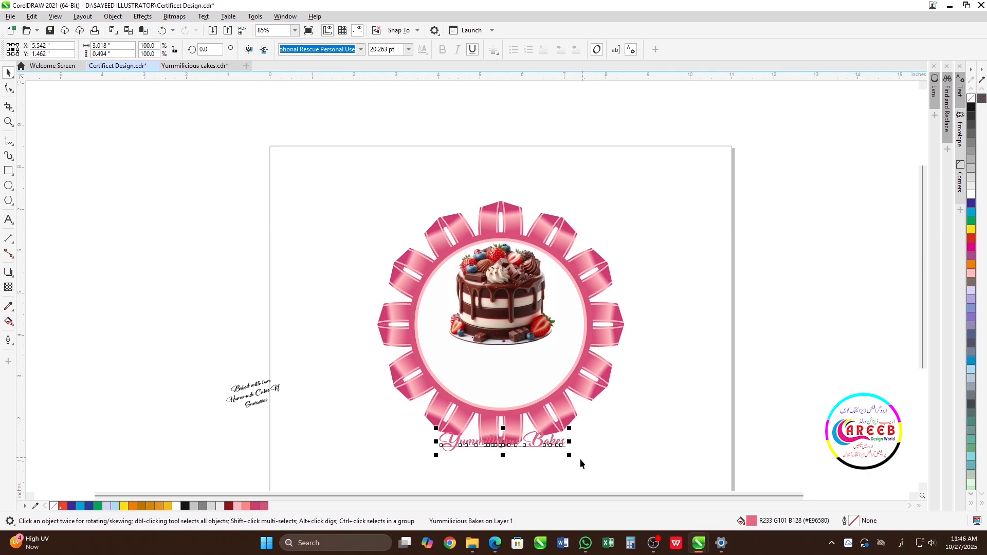
key(Up)
key(Up)
key(Up)
key(Up)
key(Up)
key(Up)
key(Up)
key(Up)
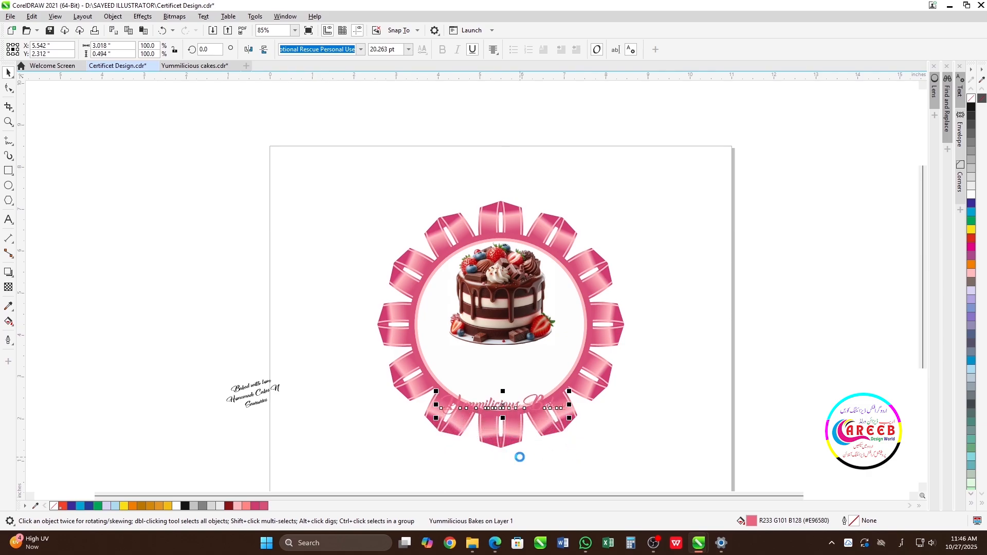
key(Up)
key(Up)
key(Up)
key(Up)
key(Up)
key(Up)
key(Up)
key(Up)
key(Up)
key(Up)
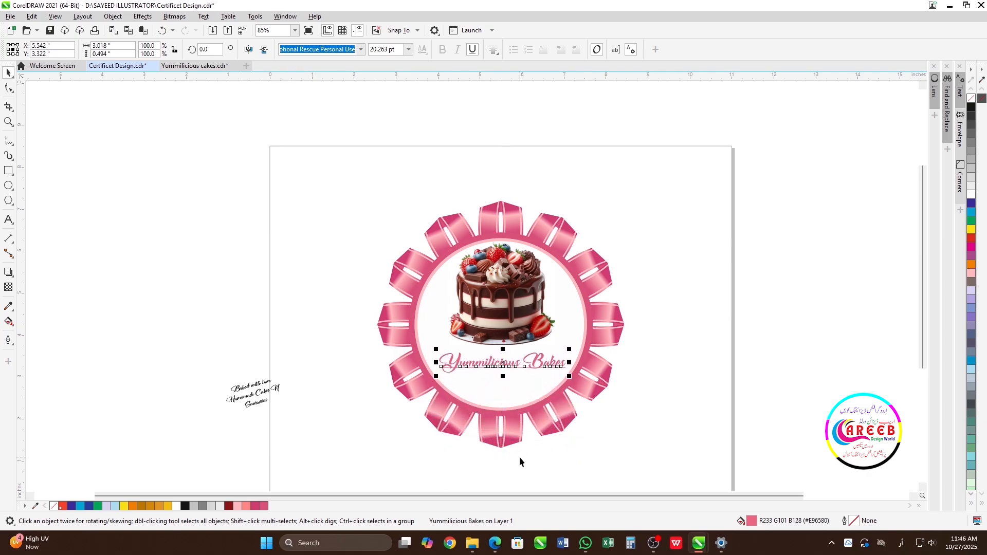
key(Up)
scroll(517, 378, up, 4)
key(Up)
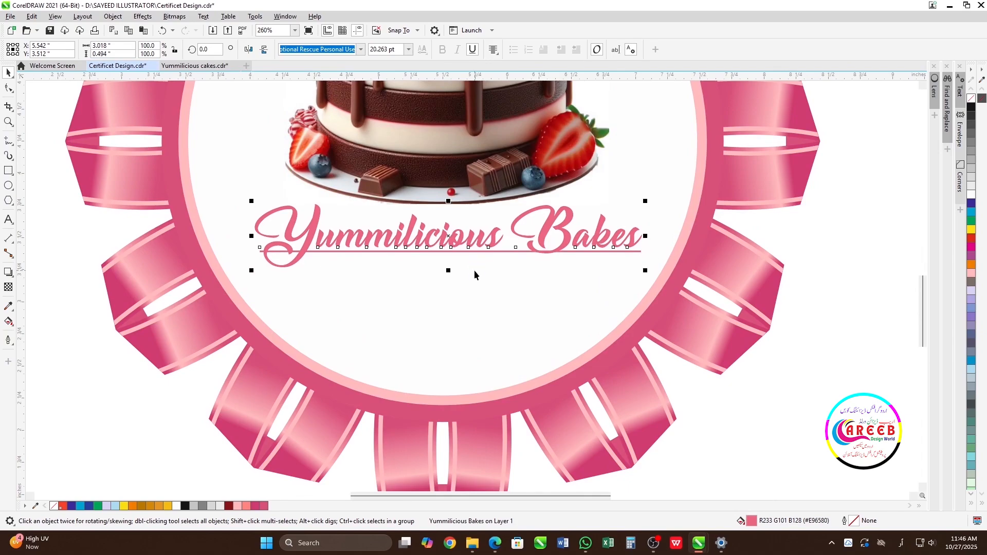
drag(475, 271, 475, 272)
Fill the "Yummilicious Bakes" text with dark red C9 M100 Y88 K45.
click(228, 506)
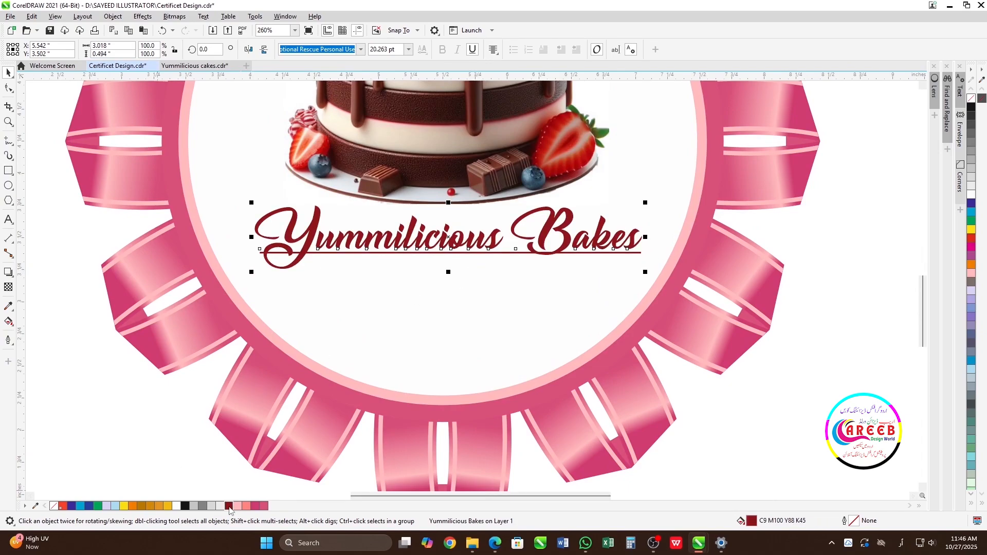
scroll(476, 286, down, 3)
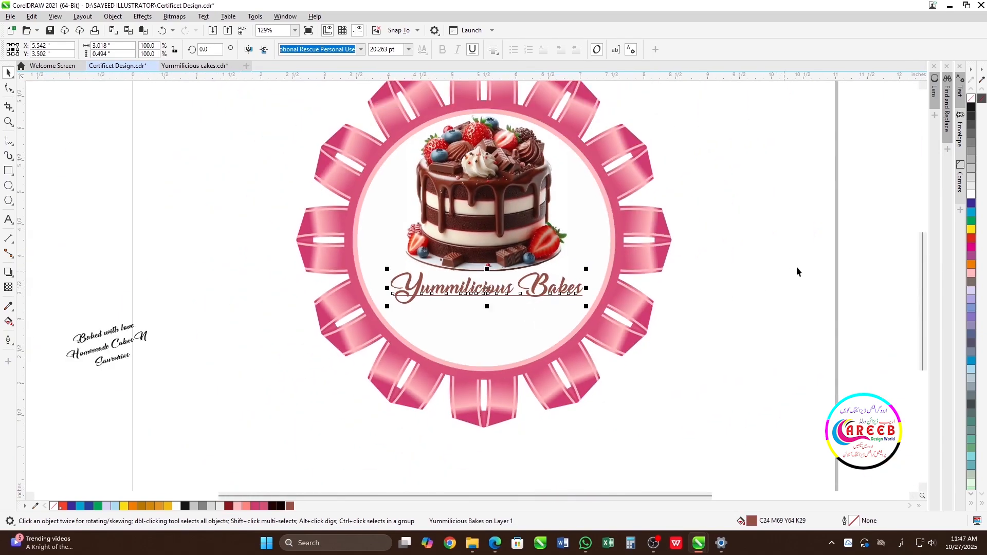
click(860, 239)
Nudge the "Yummilicious Bakes" text slightly further down from the cake.
scroll(492, 298, down, 2)
scroll(493, 299, up, 1)
click(479, 274)
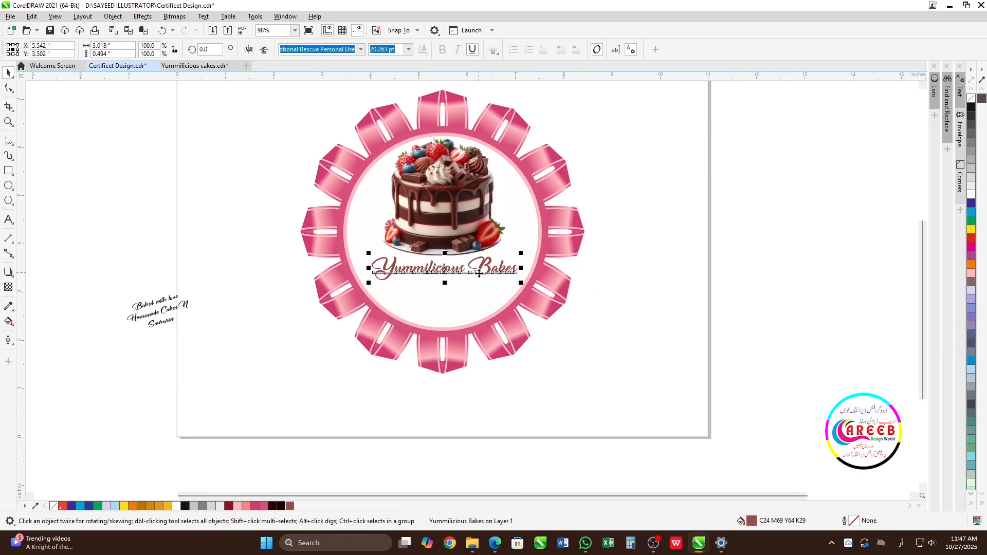
key(Down)
click(804, 249)
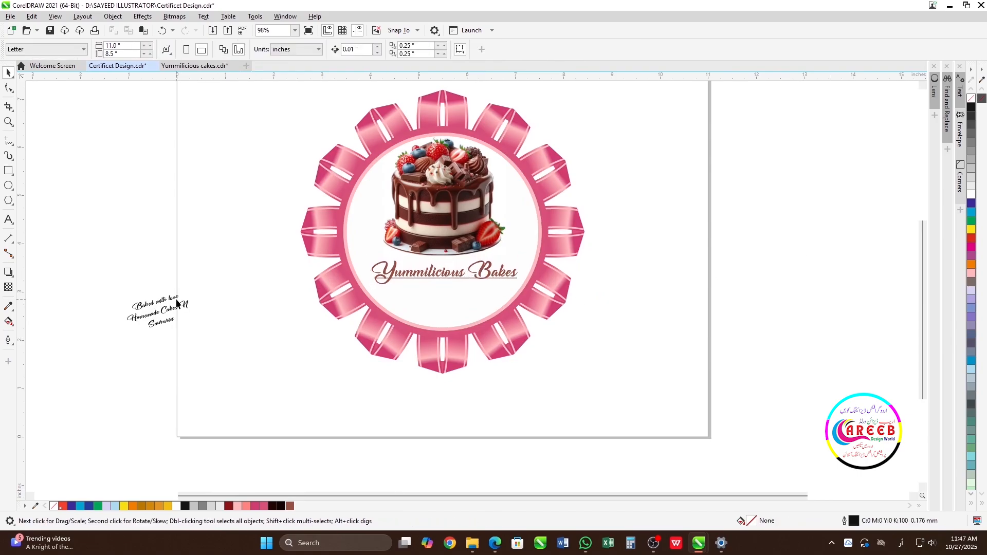
Set the rotation of the grouped "Baked with love" tagline to 0 degrees.
click(176, 299)
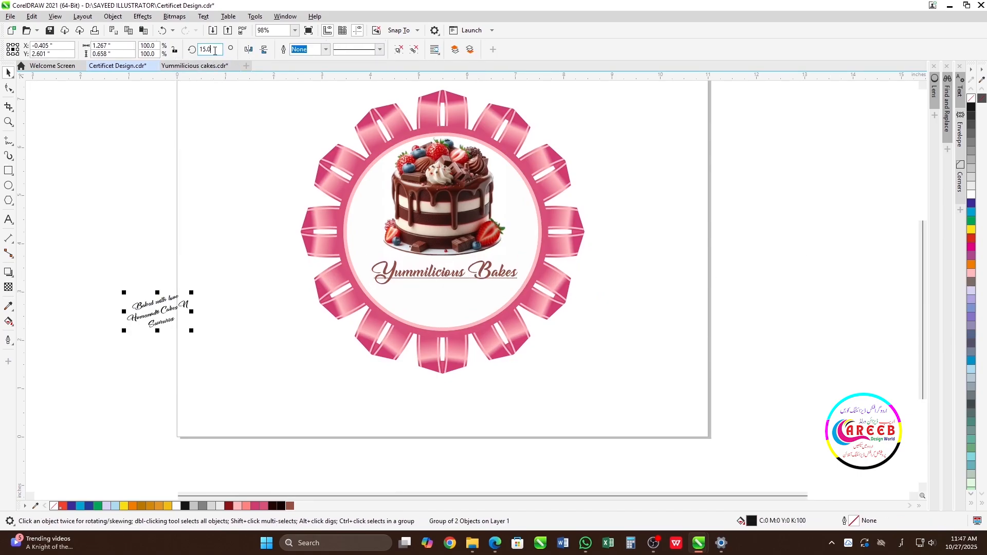
drag(215, 50, 176, 65)
text(0)
key(Return)
Move the "Baked with love" tagline group into the white circle, centred just below the "Yummilicious Bakes" text.
drag(161, 315, 444, 353)
scroll(448, 347, up, 3)
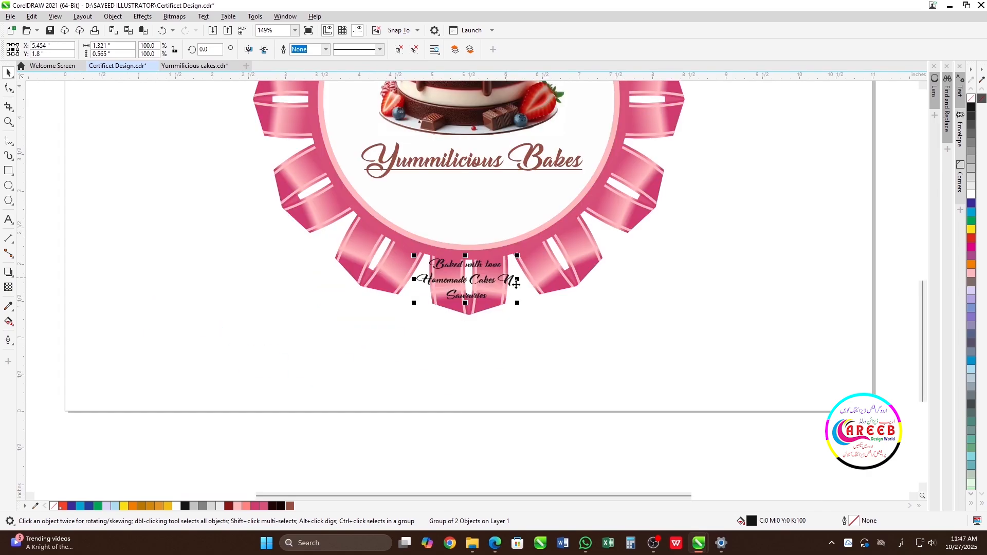
key(Up)
key(Up)
key(Up)
key(Up)
key(Up)
key(Up)
key(Up)
key(Up)
key(Up)
key(Up)
key(Up)
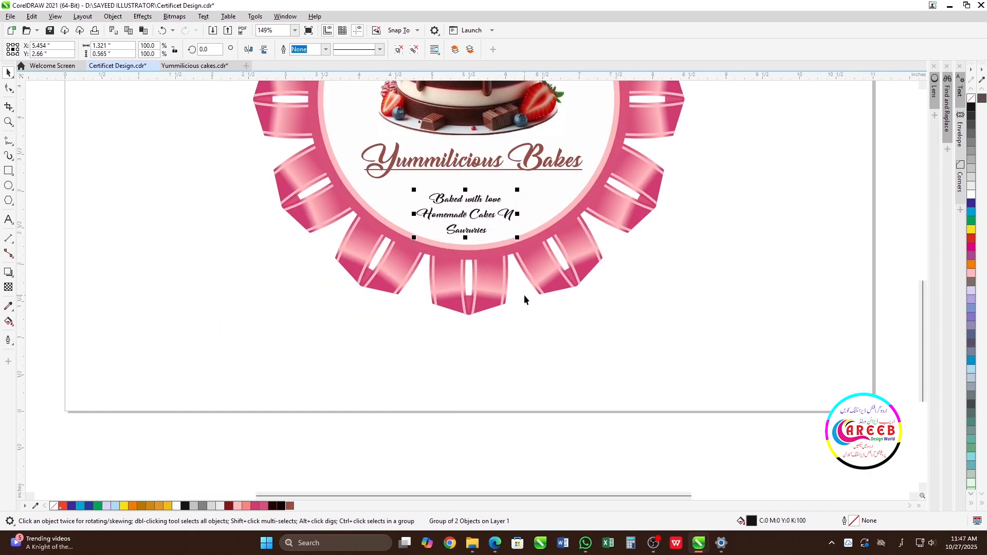
key(Up)
key(Up)
key(Up)
key(Up)
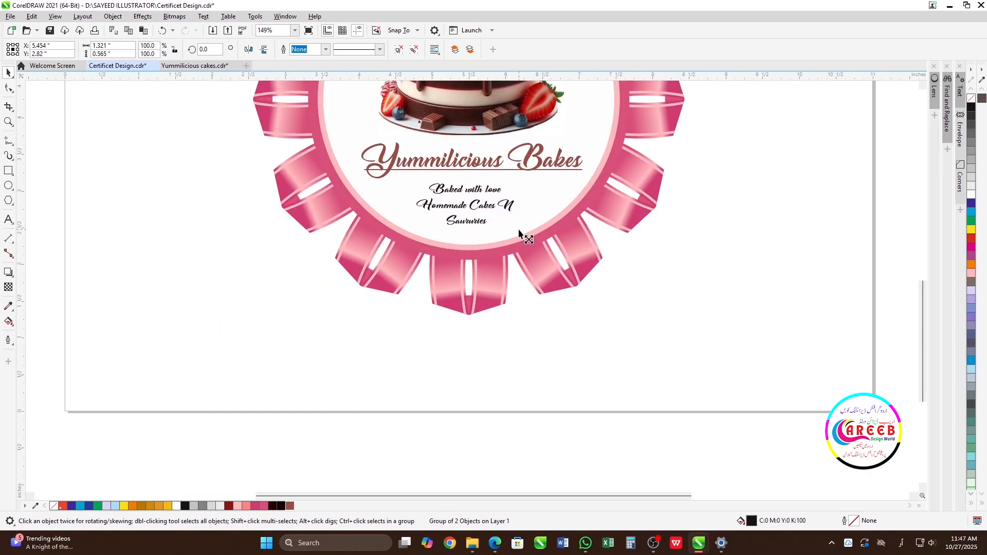